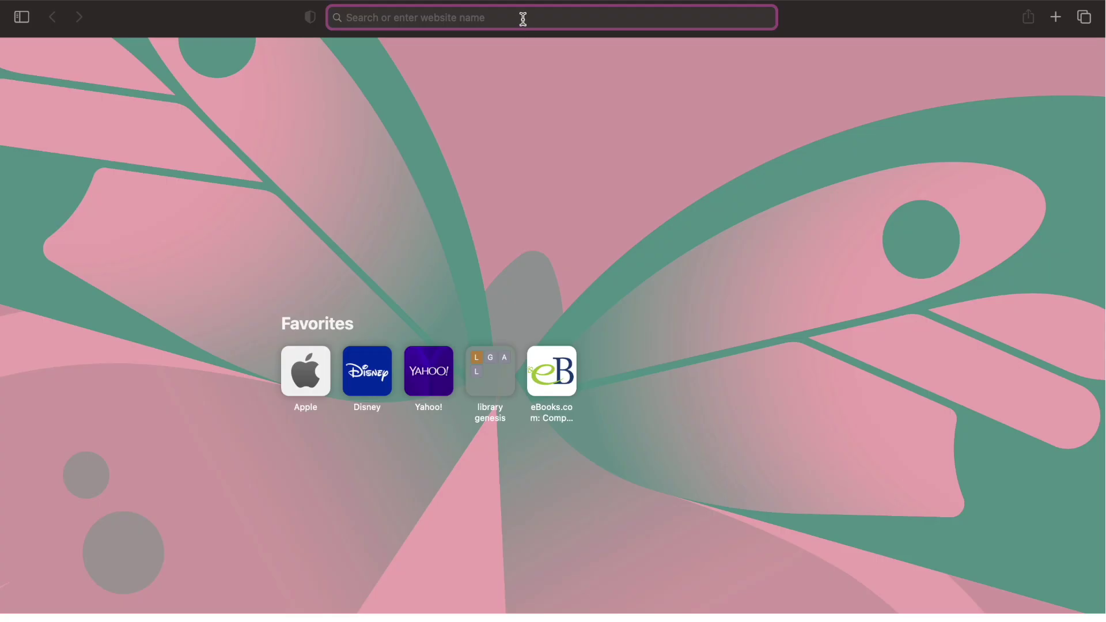
# Enter 'canva' in Safari's address bar to load the signed-in Canva home page
pyautogui.write('canva')
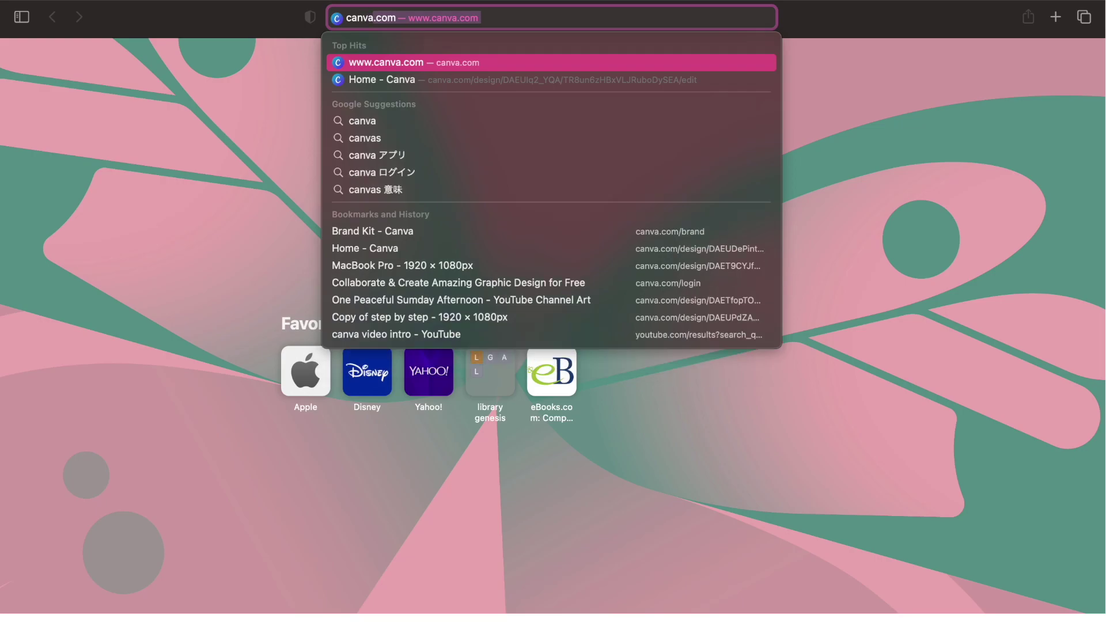
pyautogui.press('Return')
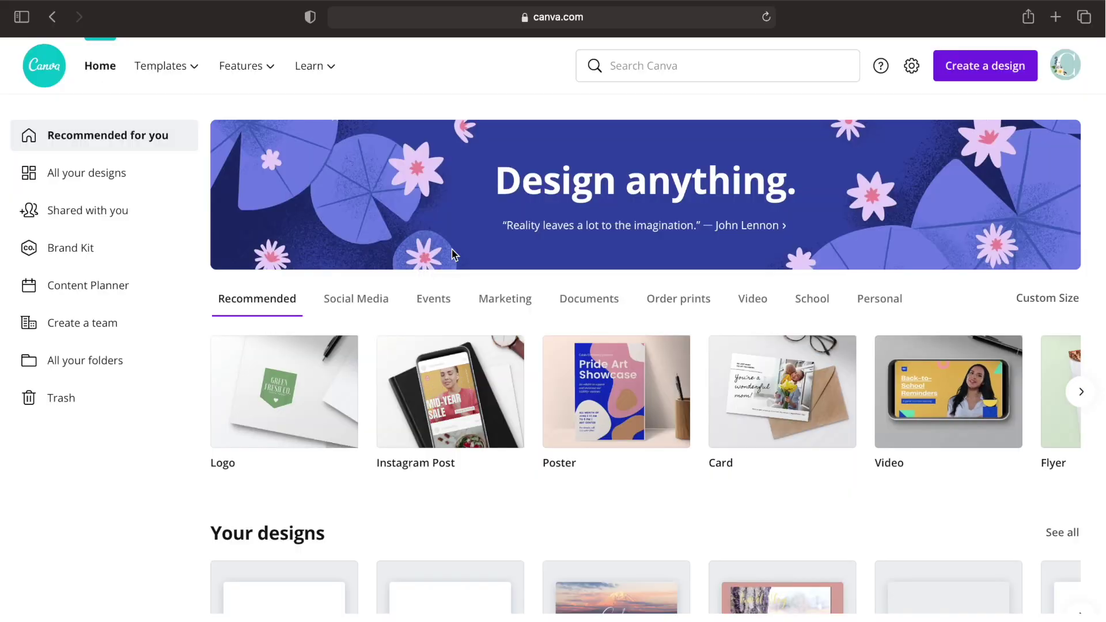
# Create a custom-size blank design of 1920 × 1080 px
pyautogui.click(978, 79)
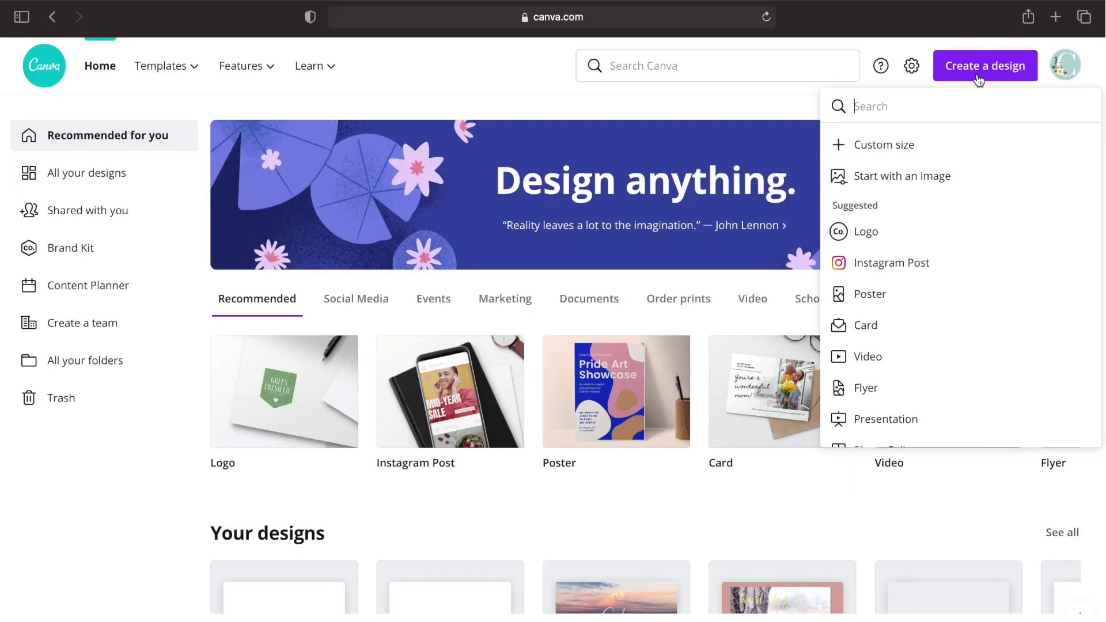
pyautogui.click(883, 148)
pyautogui.write('1')
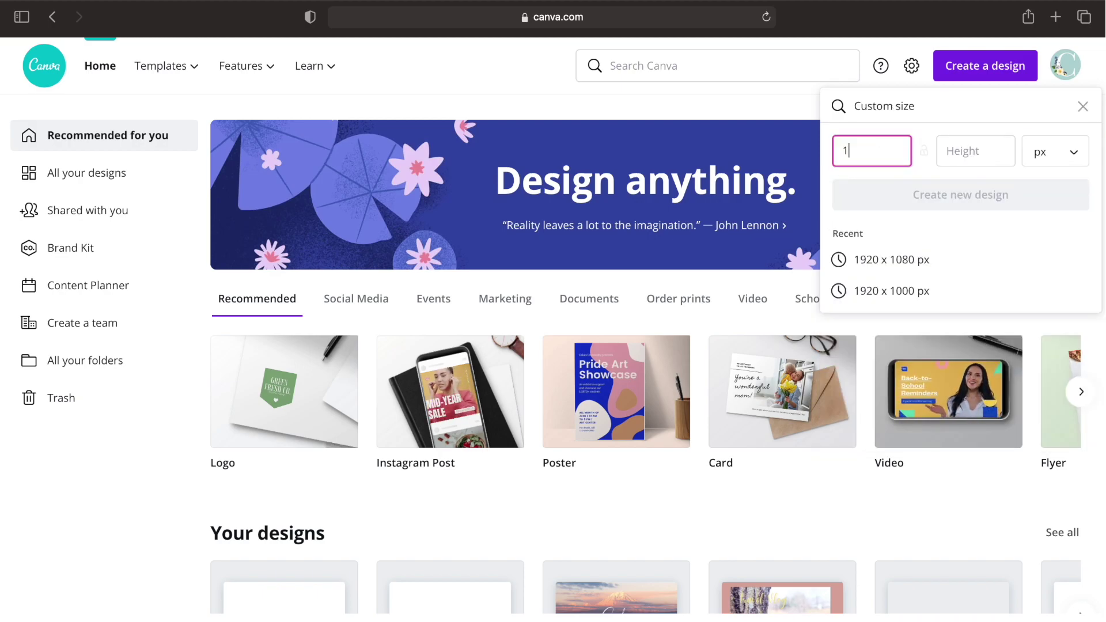
pyautogui.write('920')
pyautogui.click(949, 154)
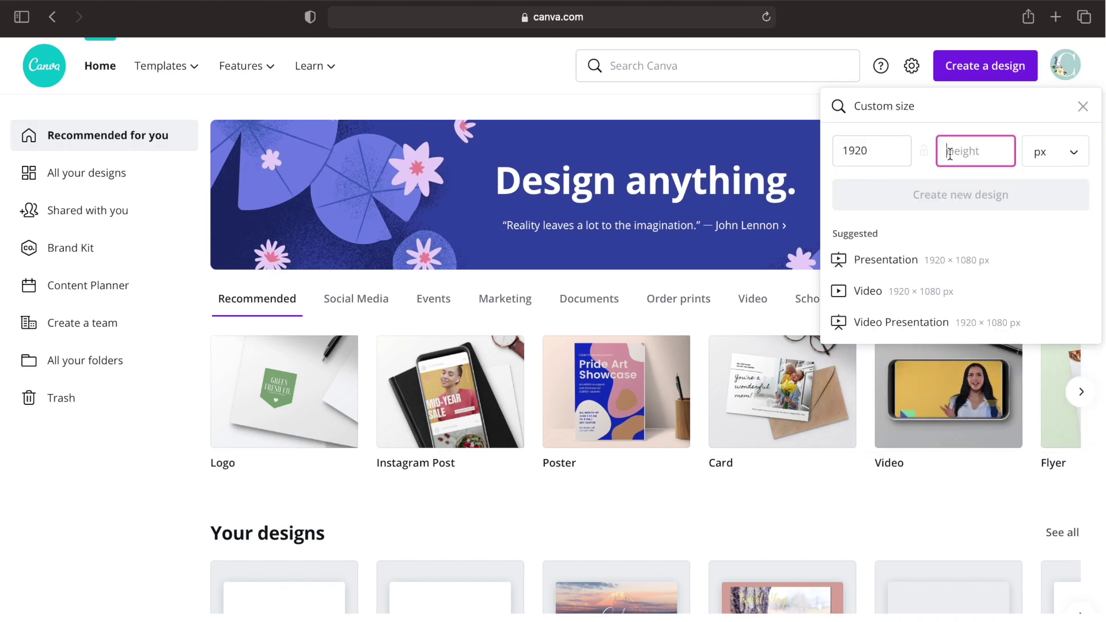
pyautogui.write('1080')
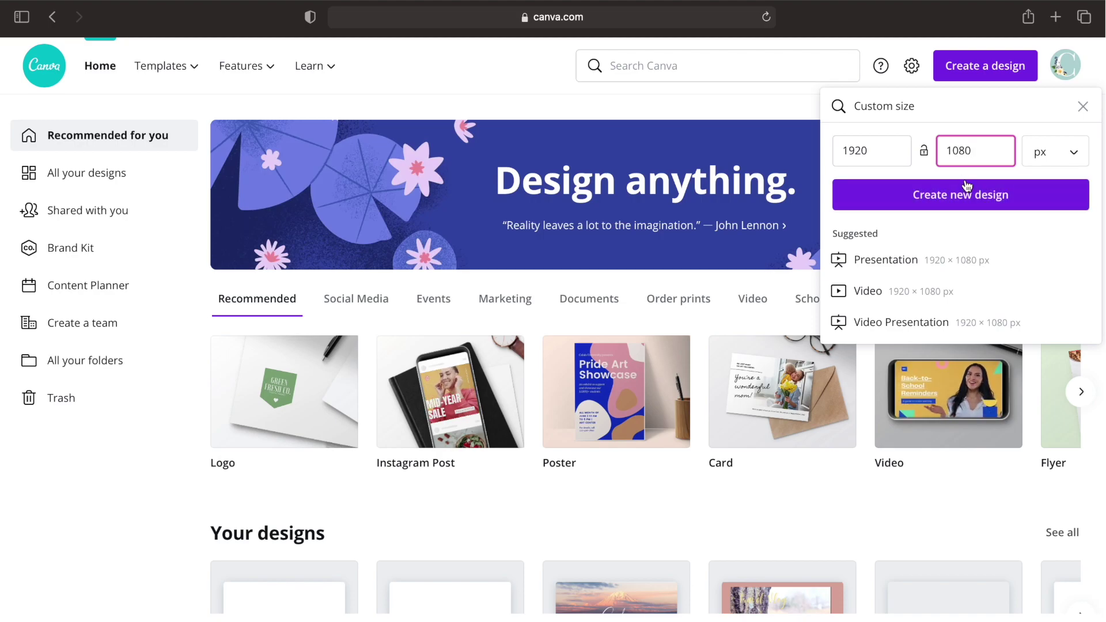
pyautogui.click(966, 190)
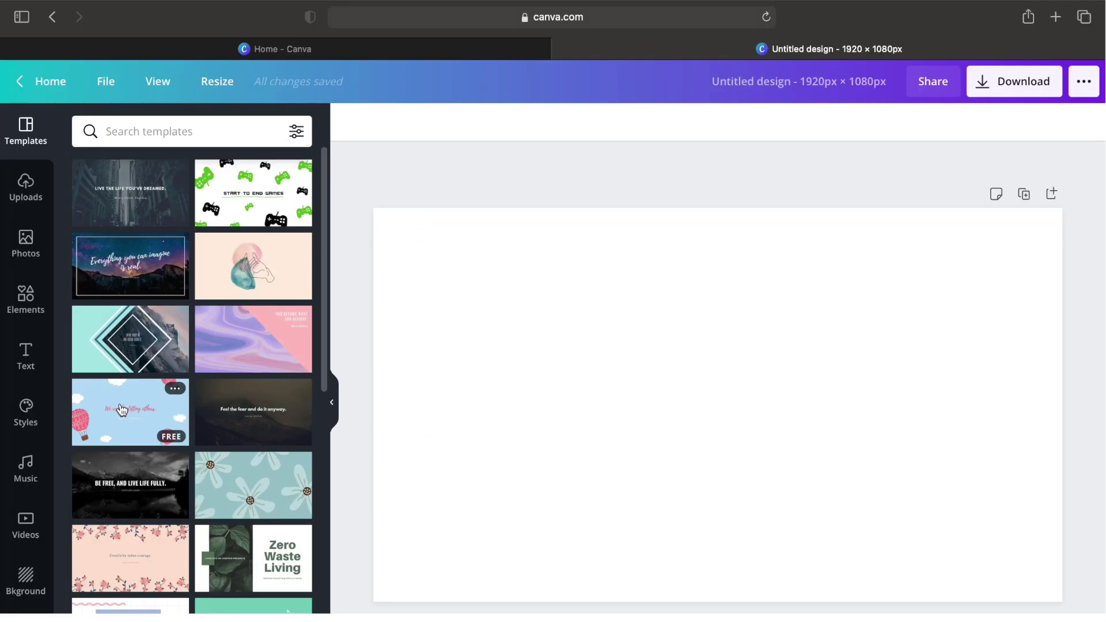
pyautogui.click(23, 528)
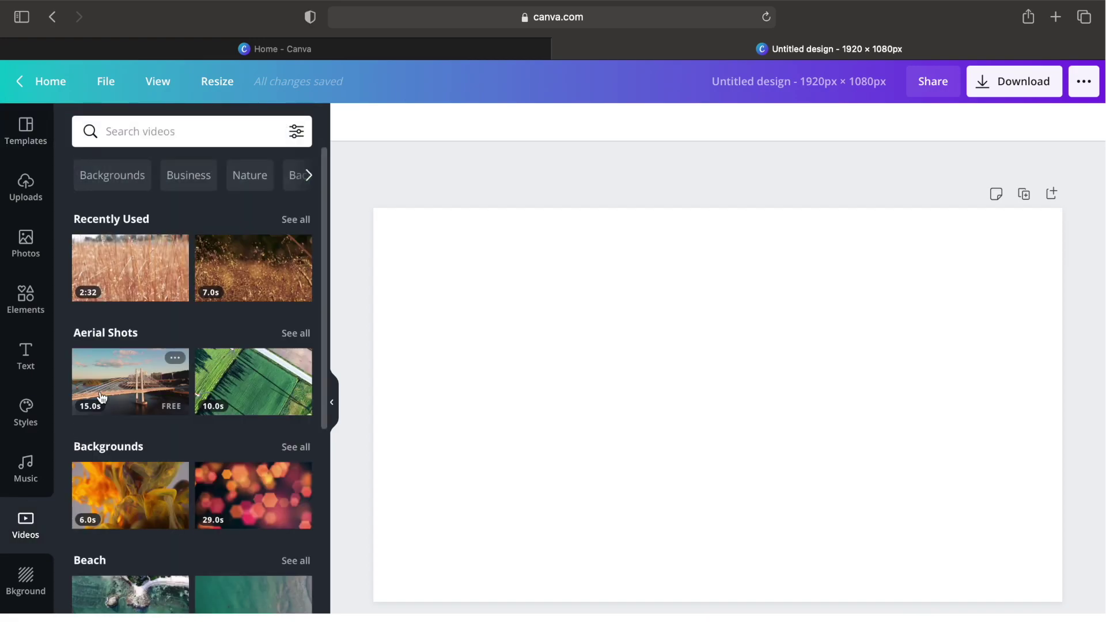
pyautogui.scroll(-7, 161, 409)
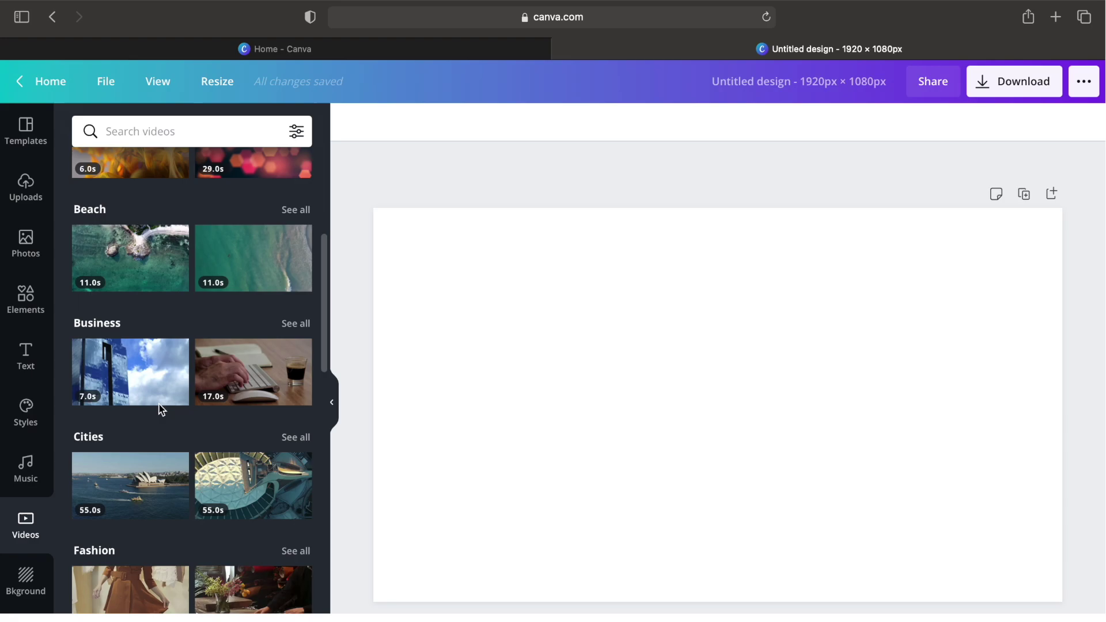
pyautogui.scroll(7, 161, 409)
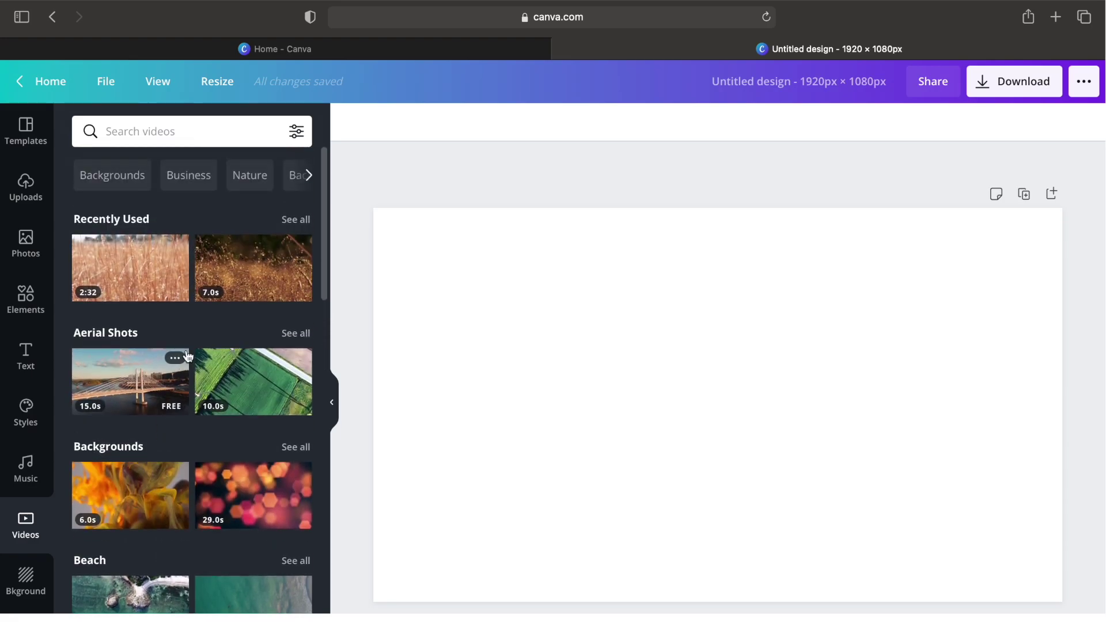
pyautogui.click(142, 277)
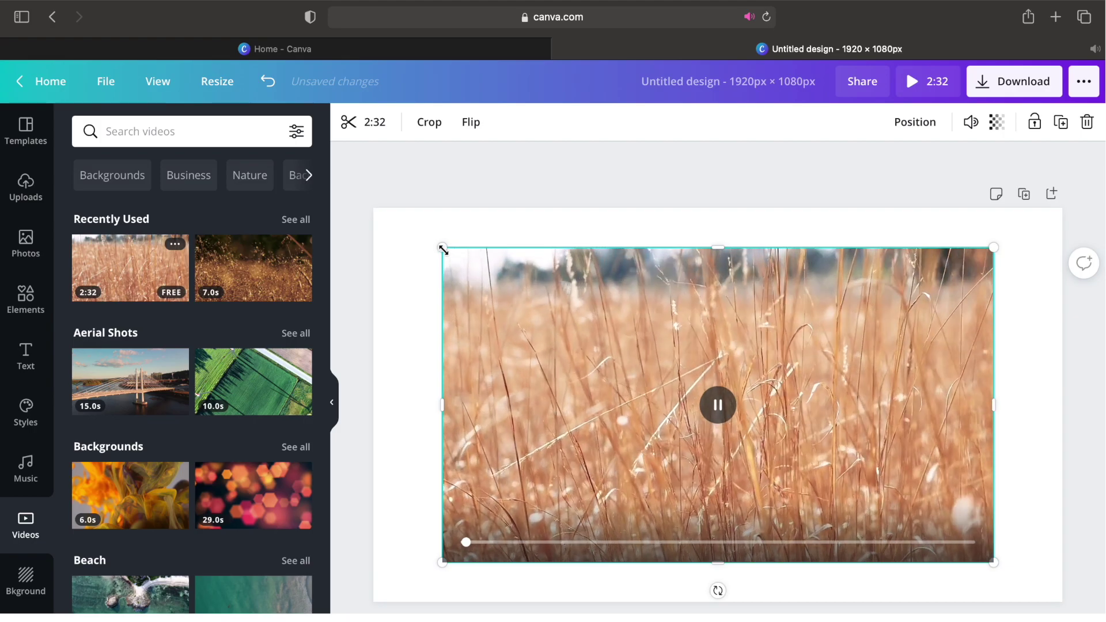
pyautogui.moveTo(442, 247); pyautogui.dragTo(364, 228)
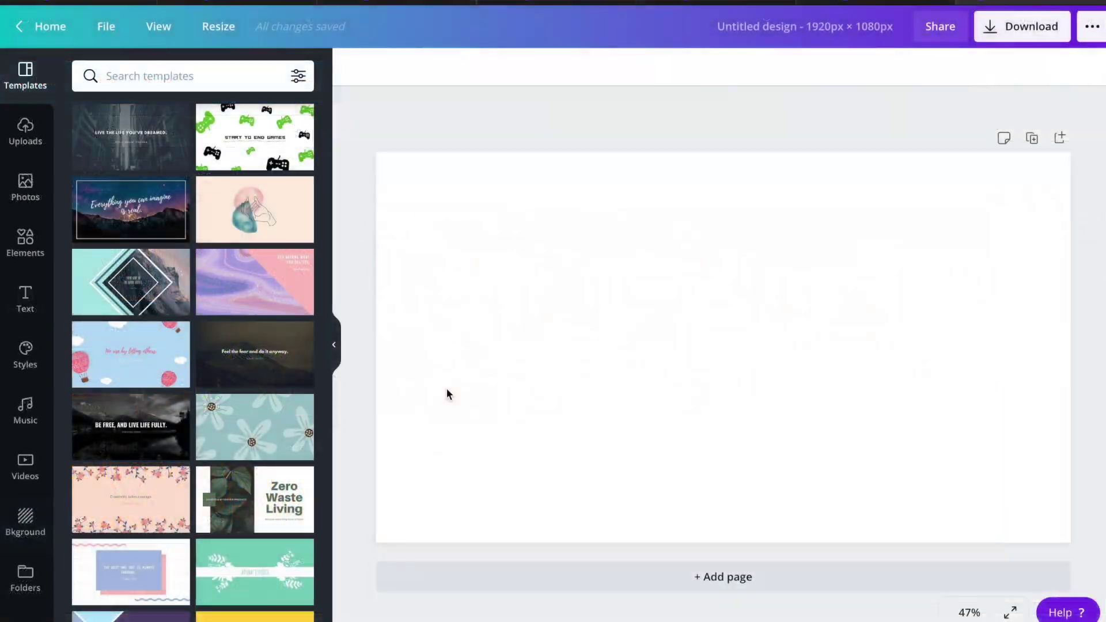
# Colour the page background with the dusty mauve-pink swatch from My Palette
pyautogui.click(26, 521)
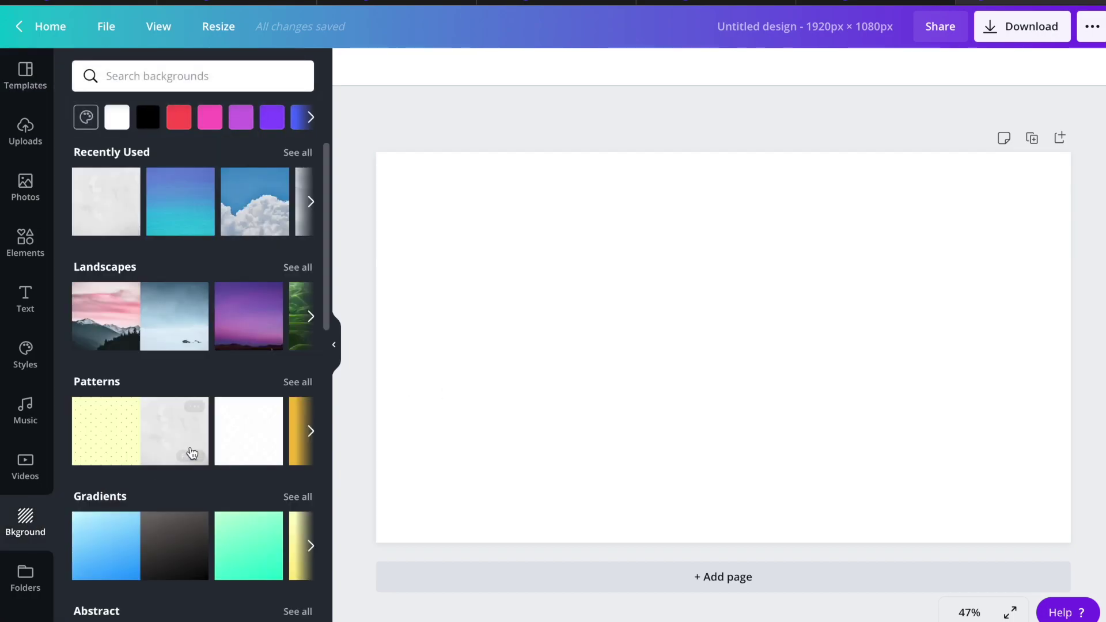
pyautogui.scroll(-8, 284, 383)
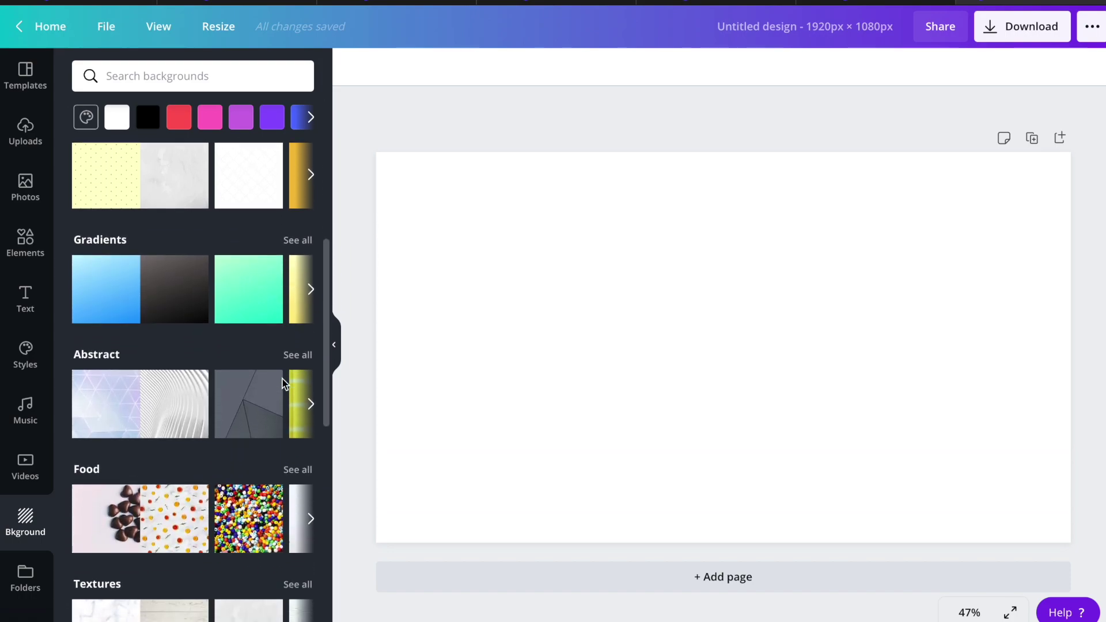
pyautogui.scroll(-7, 284, 383)
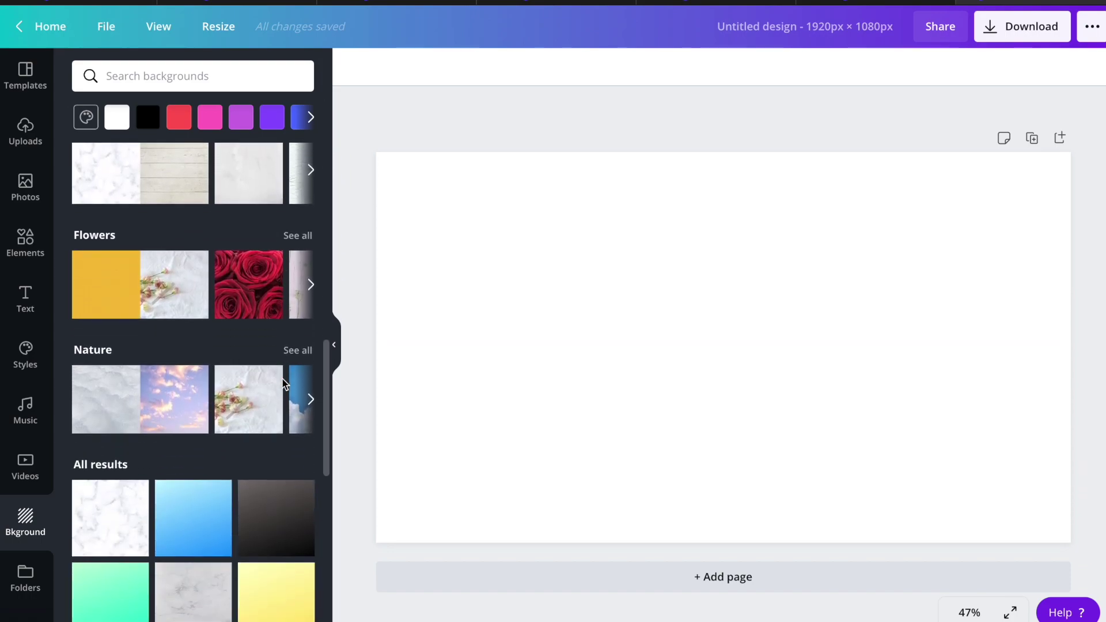
pyautogui.scroll(-3, 284, 383)
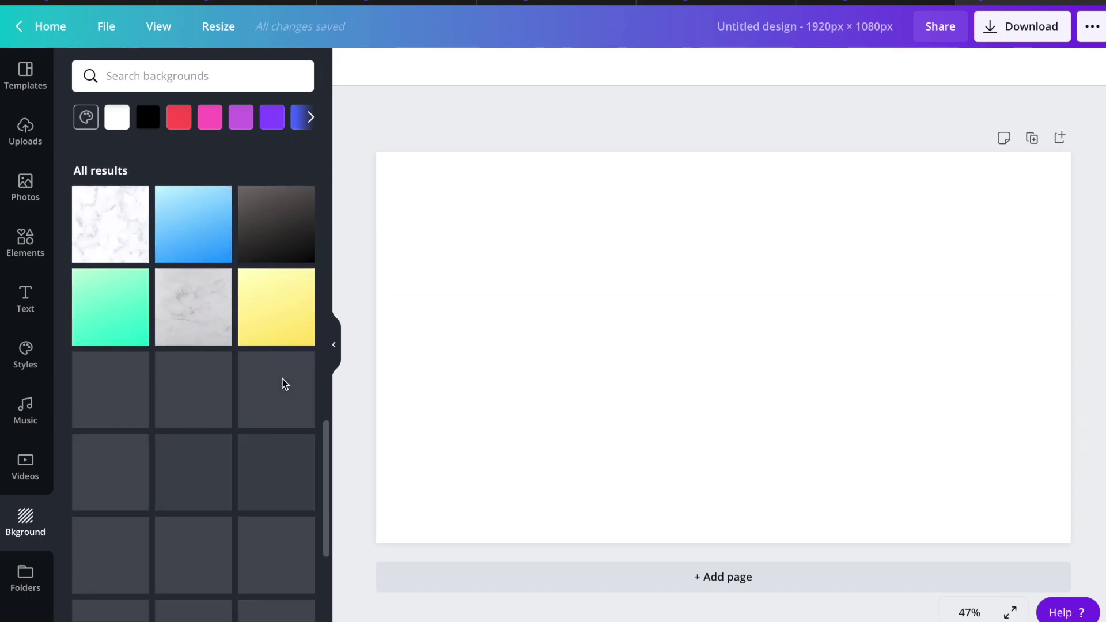
pyautogui.scroll(10, 284, 383)
pyautogui.scroll(1, 282, 383)
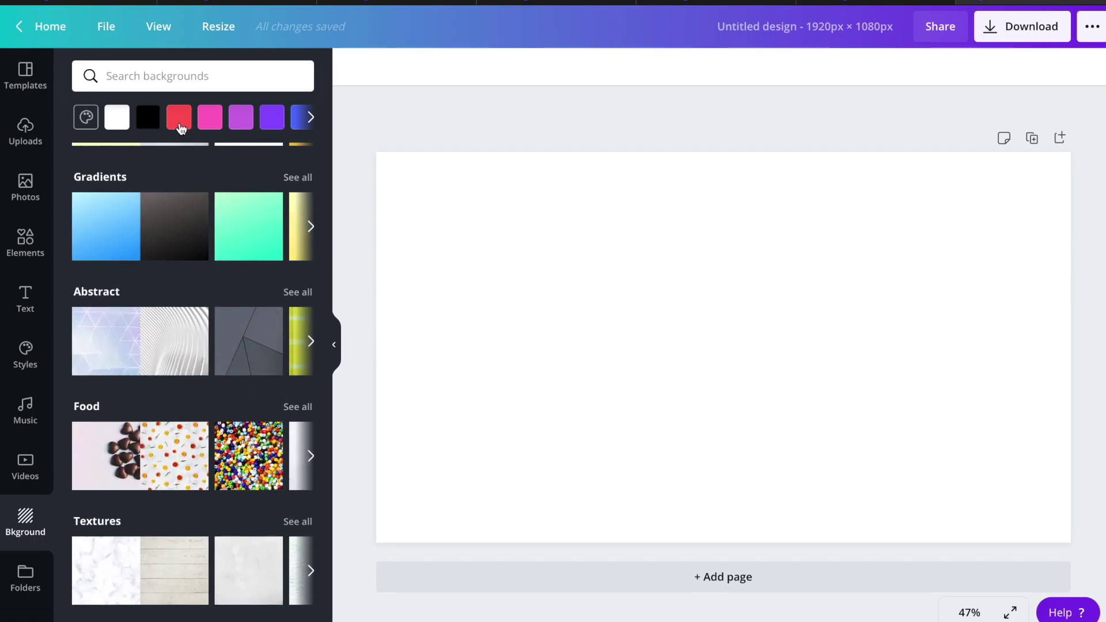
pyautogui.click(307, 117)
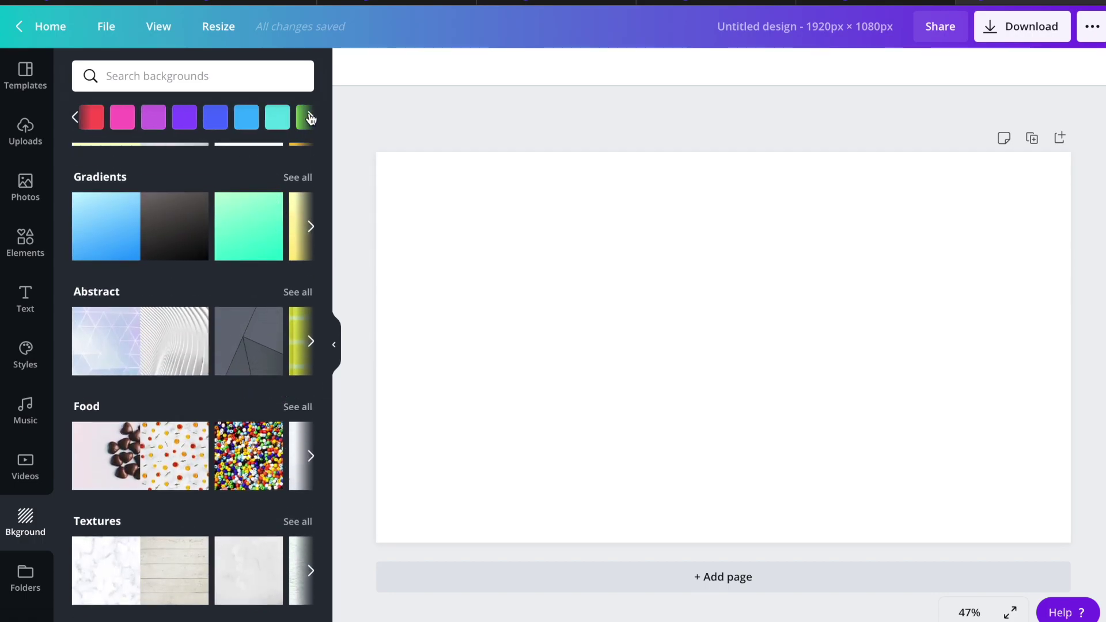
pyautogui.click(75, 120)
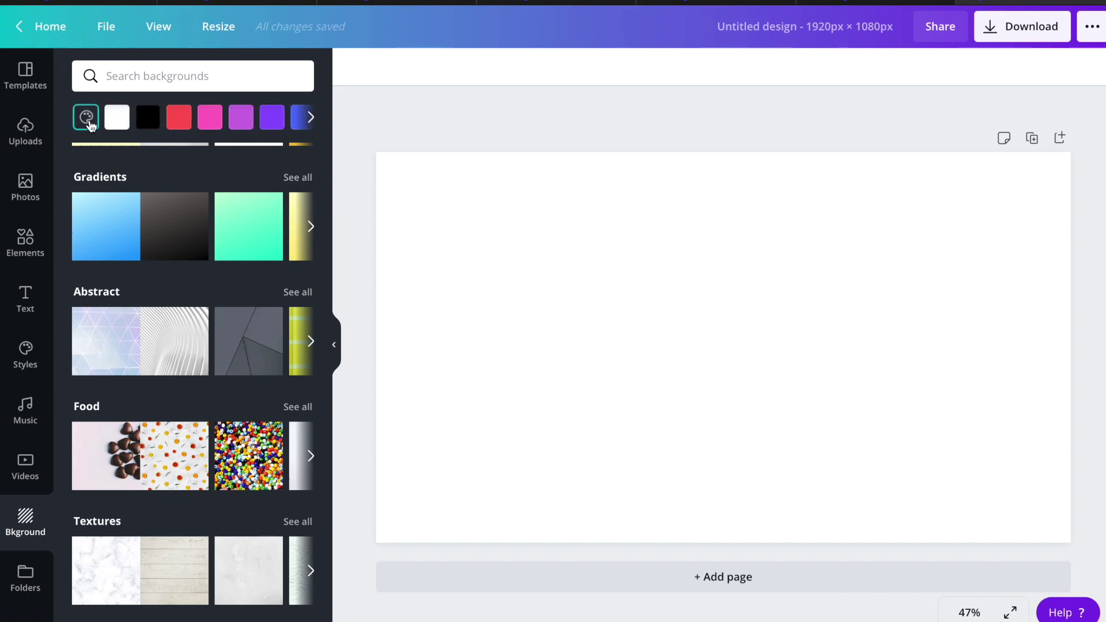
pyautogui.click(87, 121)
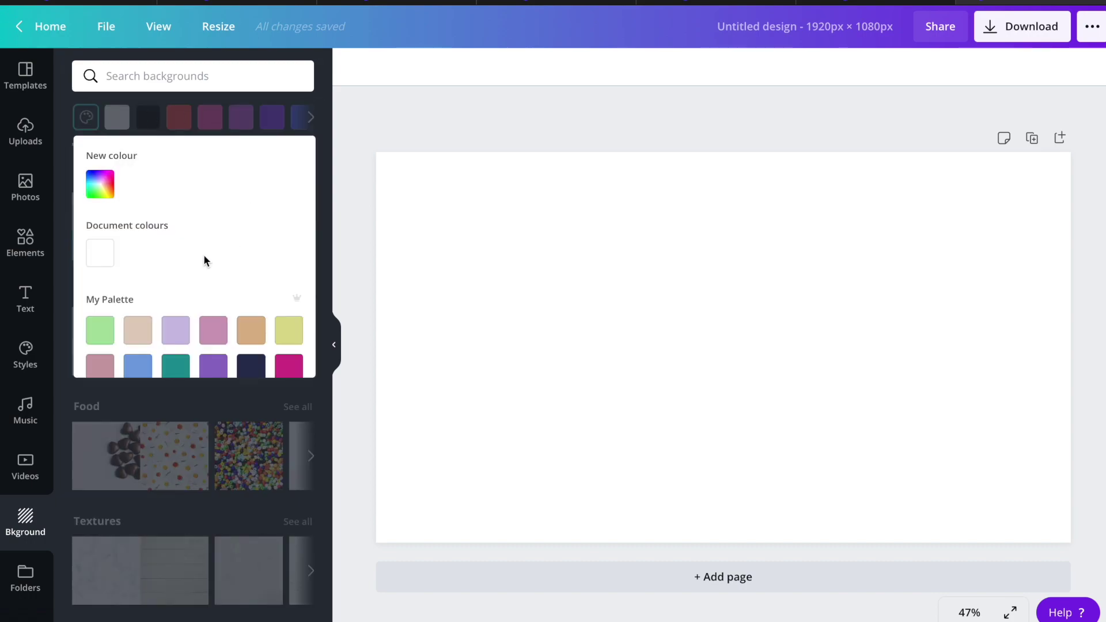
pyautogui.scroll(-2, 193, 337)
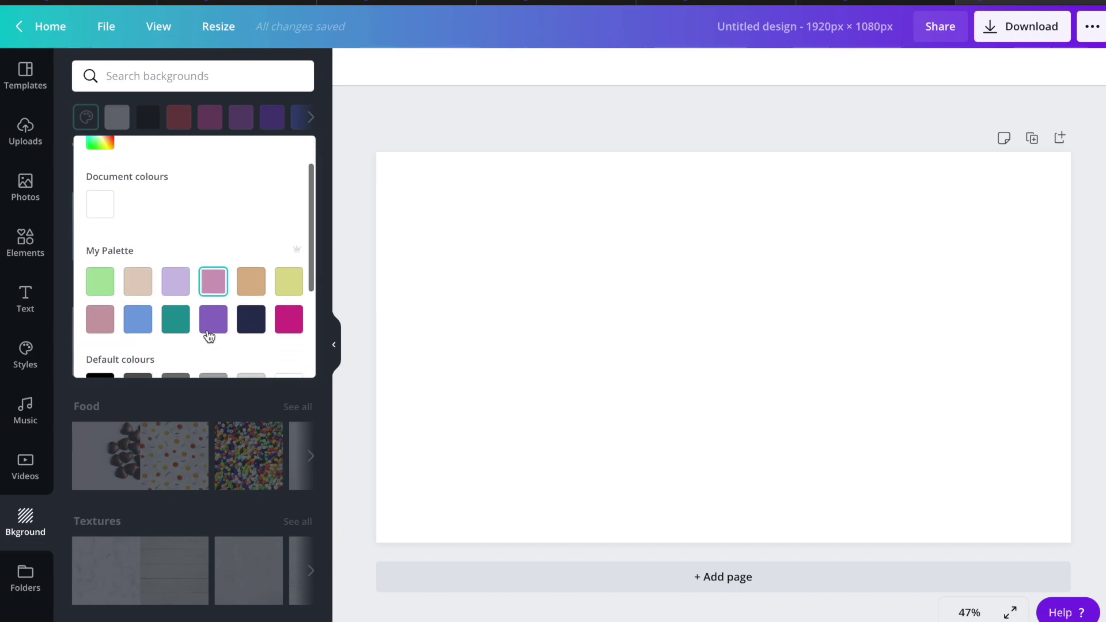
pyautogui.click(140, 253)
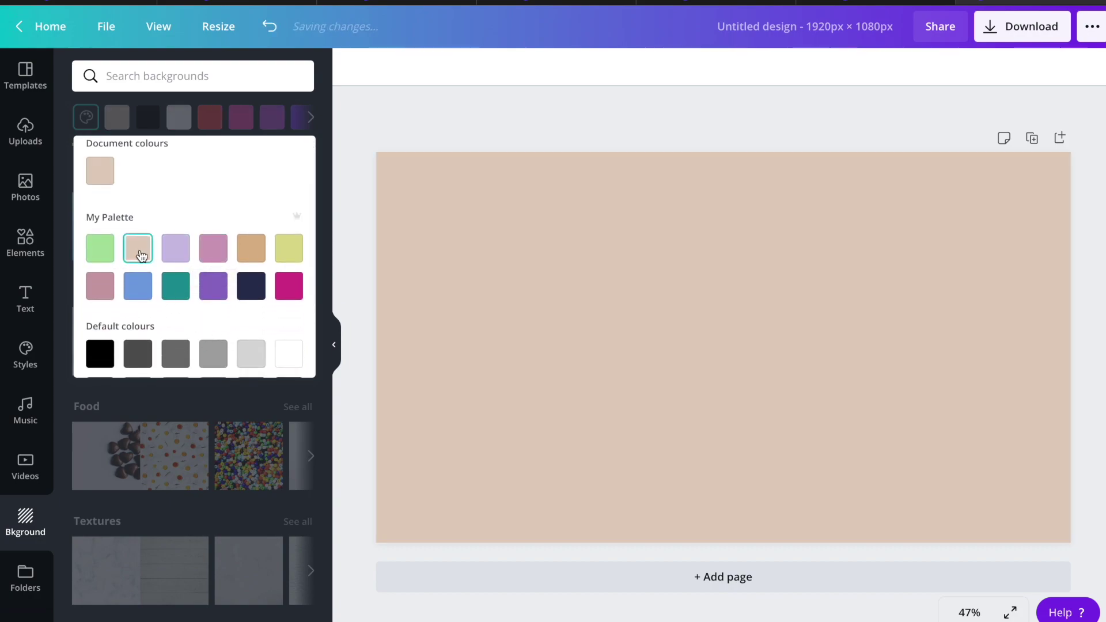
pyautogui.click(101, 287)
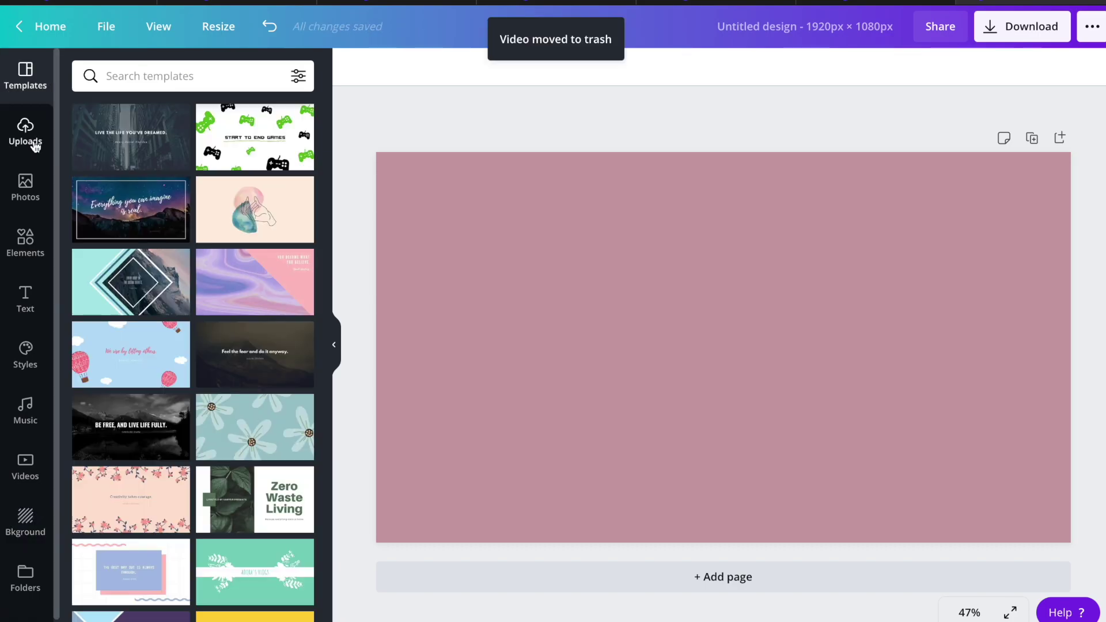
# Upload the me.mov clip from the computer into Canva's Uploads
pyautogui.click(29, 145)
pyautogui.click(148, 115)
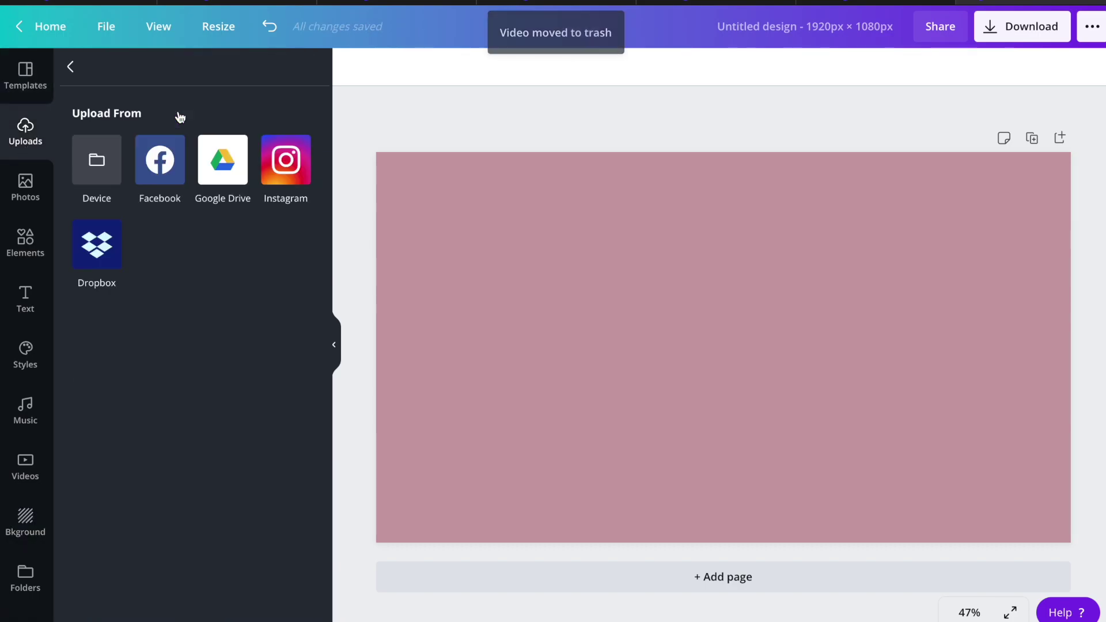
pyautogui.click(113, 164)
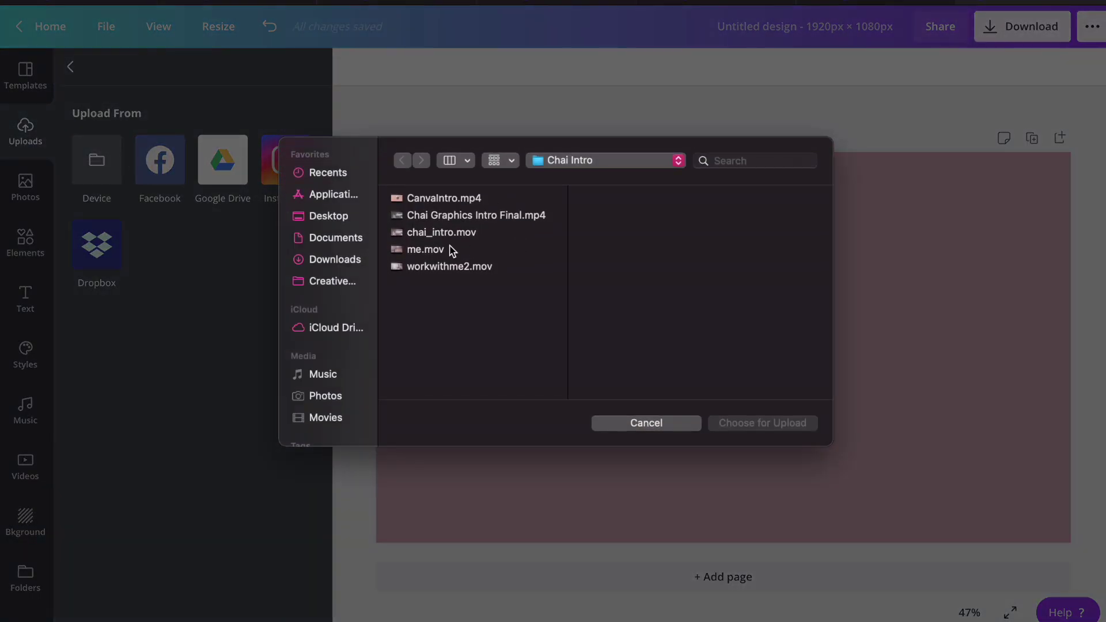
pyautogui.click(426, 250)
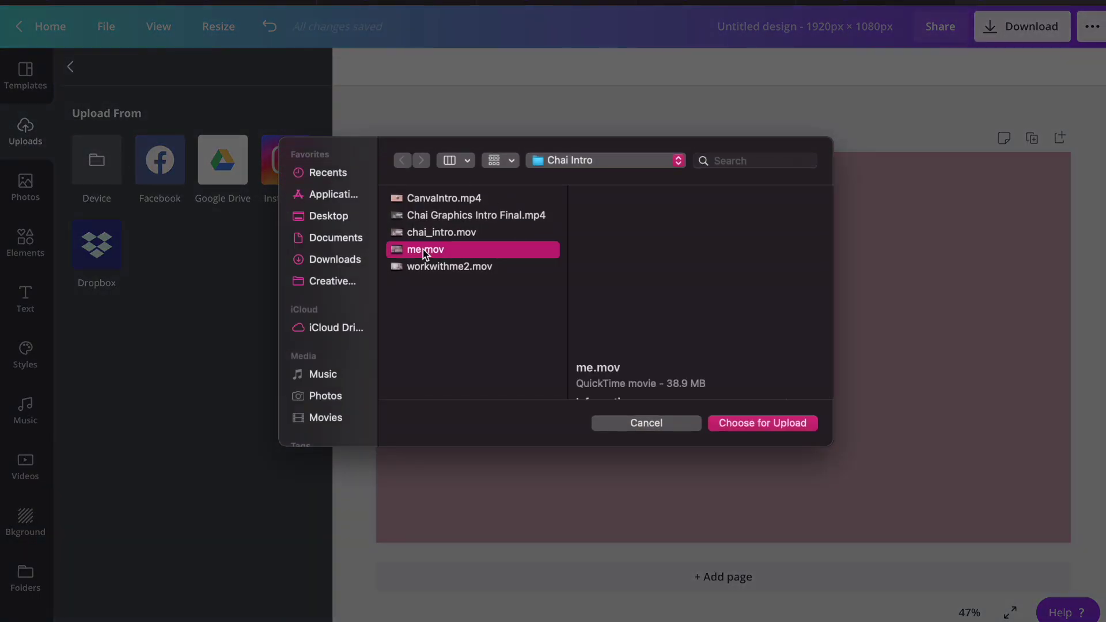
pyautogui.click(760, 424)
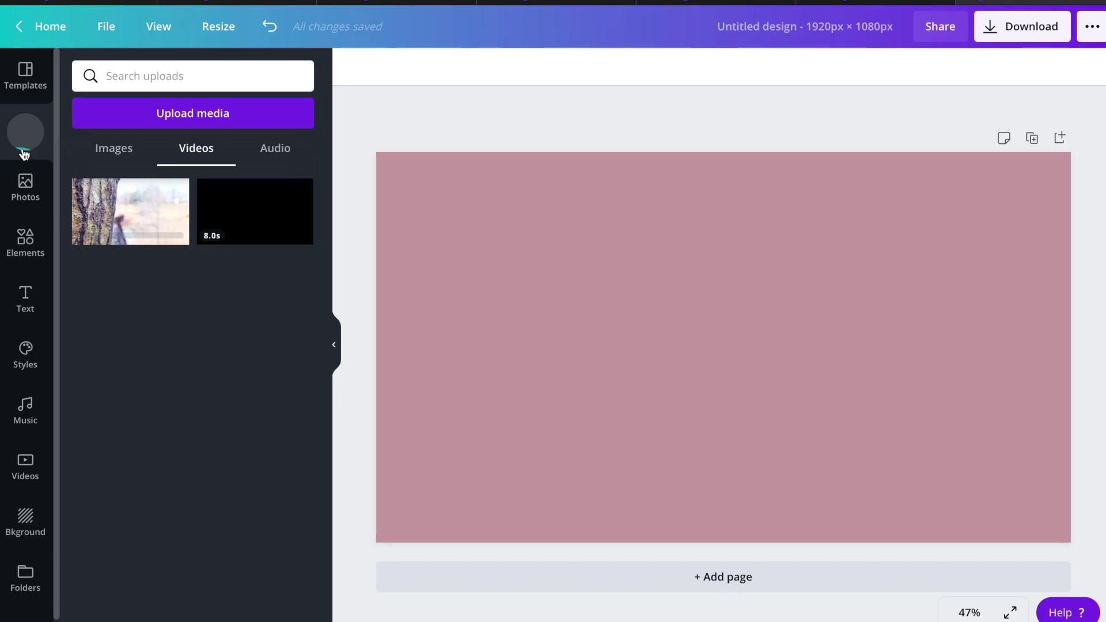
# Place the uploaded me.mov clip on the page, shrink it and centre it
pyautogui.moveTo(130, 211); pyautogui.dragTo(484, 226)
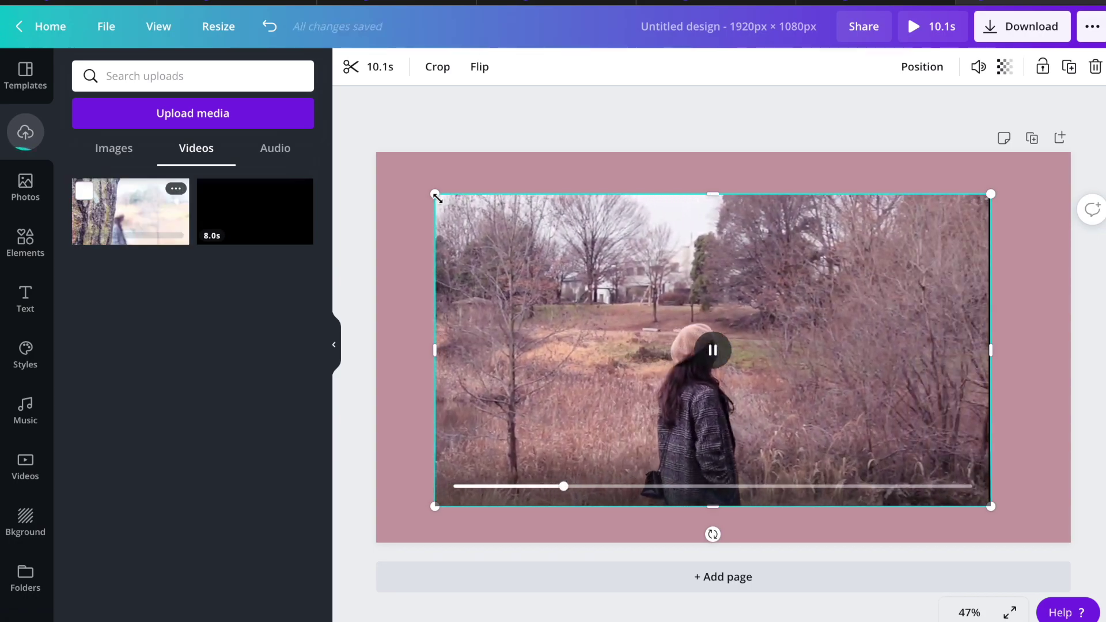
pyautogui.moveTo(436, 197); pyautogui.dragTo(554, 235)
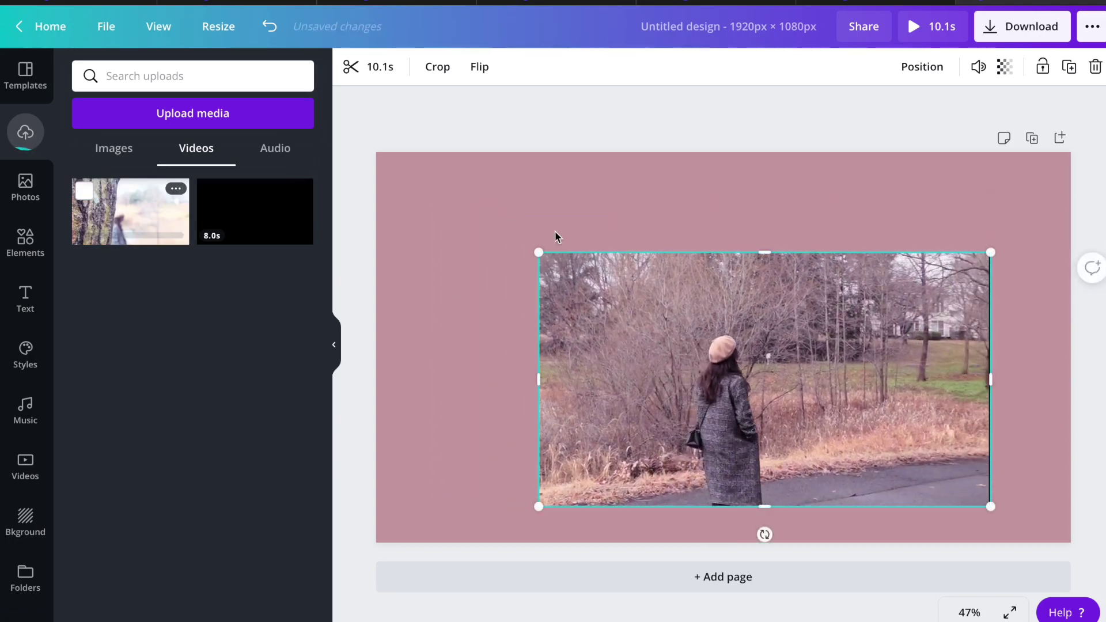
pyautogui.moveTo(620, 323); pyautogui.dragTo(597, 291)
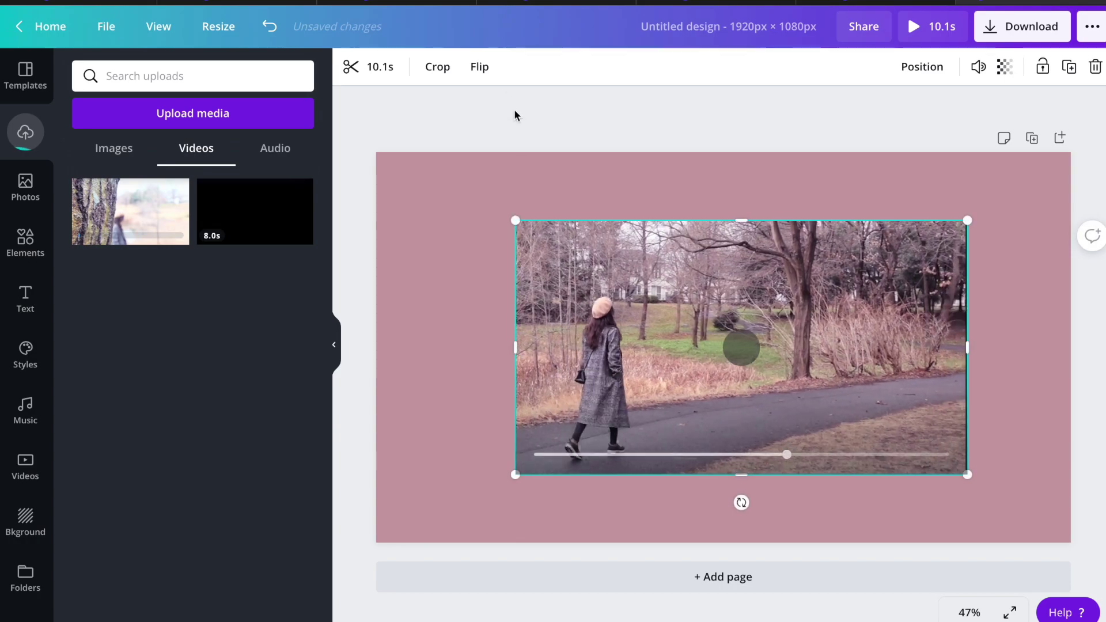
# Flip the clip horizontally so the woman walks on the left, leaving the crop unchanged
pyautogui.click(495, 70)
pyautogui.click(521, 108)
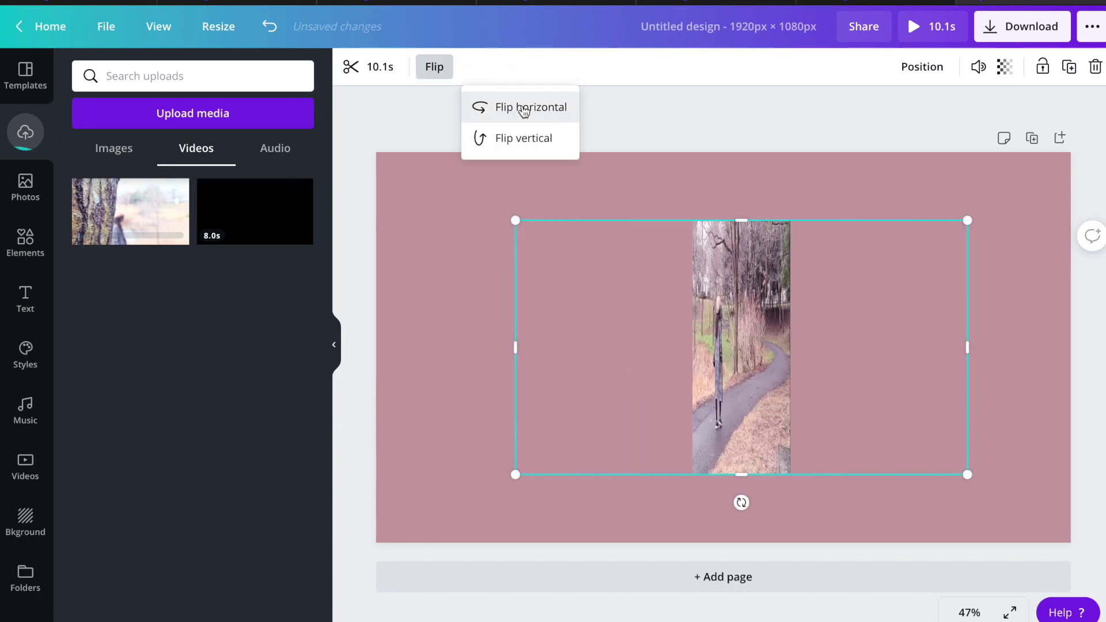
pyautogui.click(512, 108)
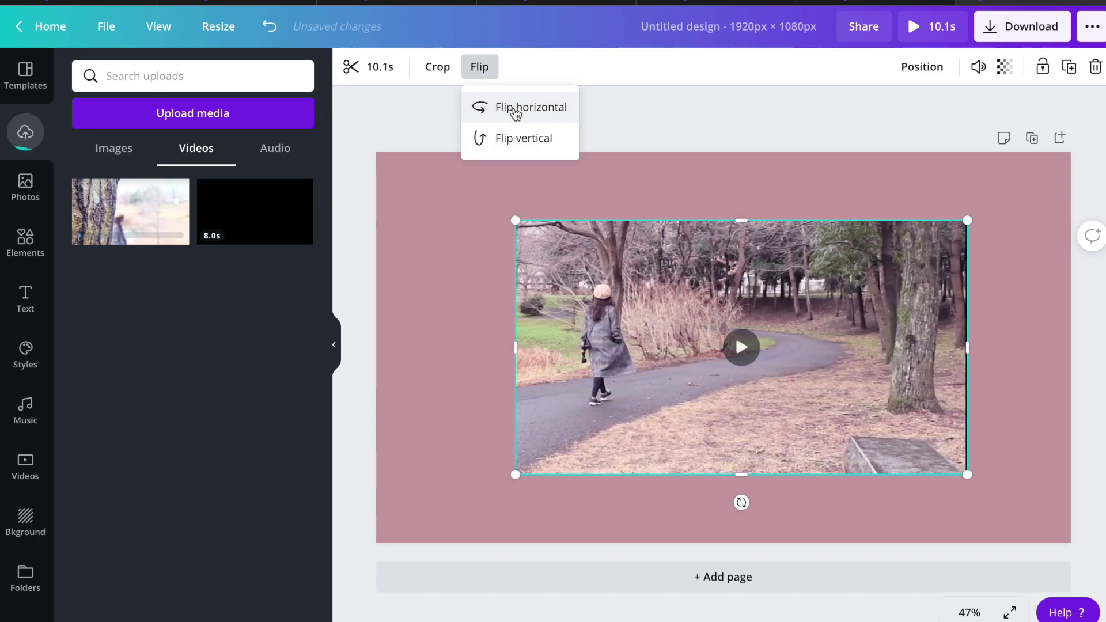
pyautogui.click(437, 67)
pyautogui.click(367, 68)
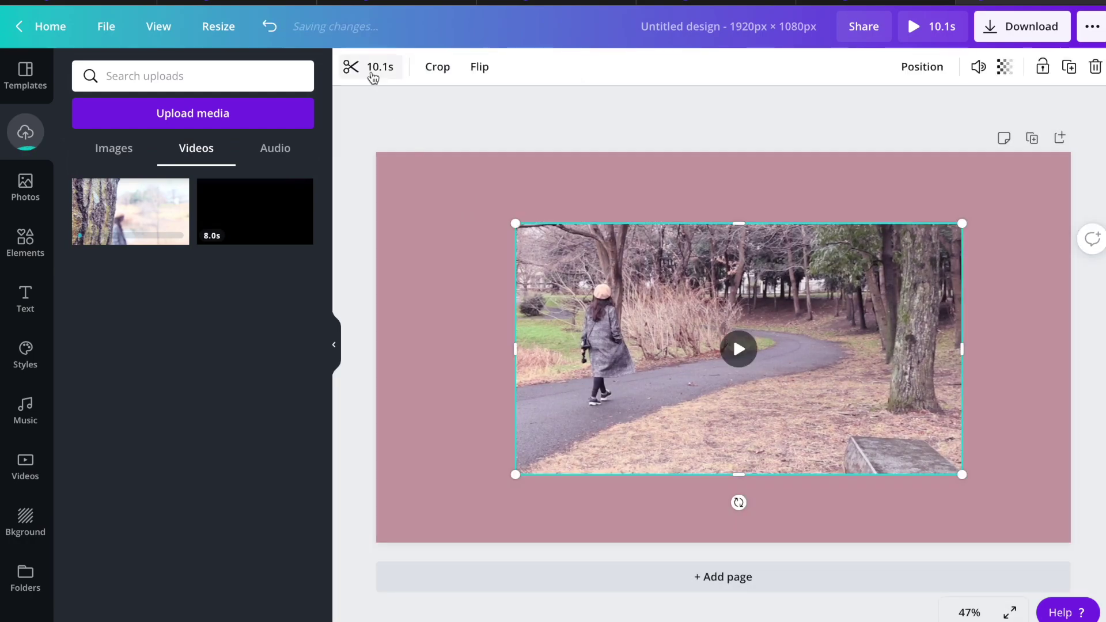
# Trim both ends of the me.mov clip, cutting it from 10.1 s to 3.7 s
pyautogui.click(372, 69)
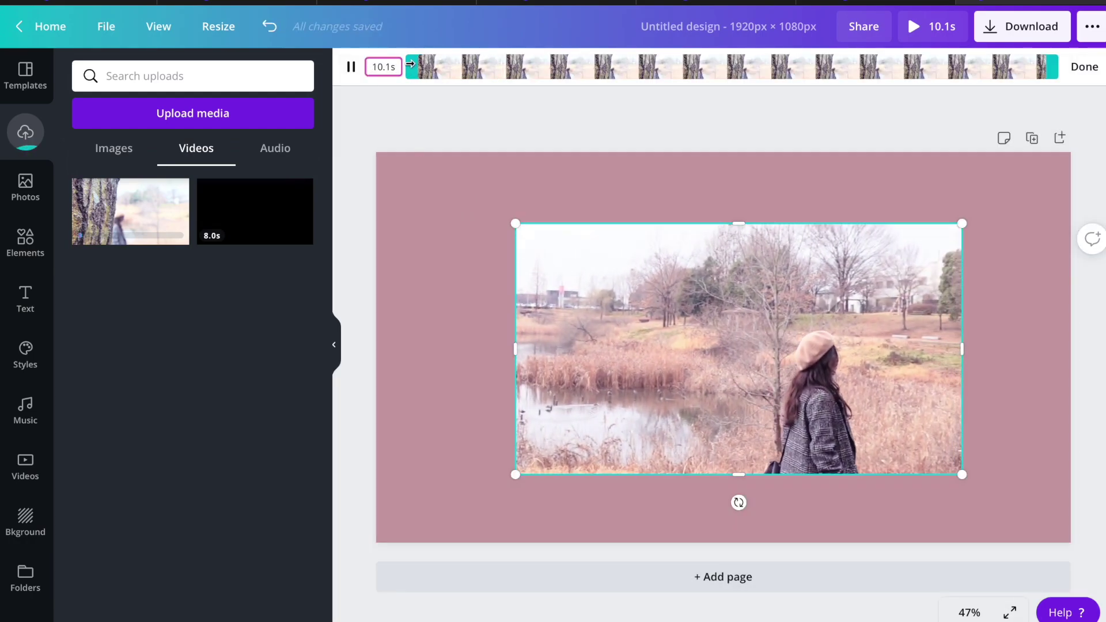
pyautogui.moveTo(410, 64); pyautogui.dragTo(756, 67)
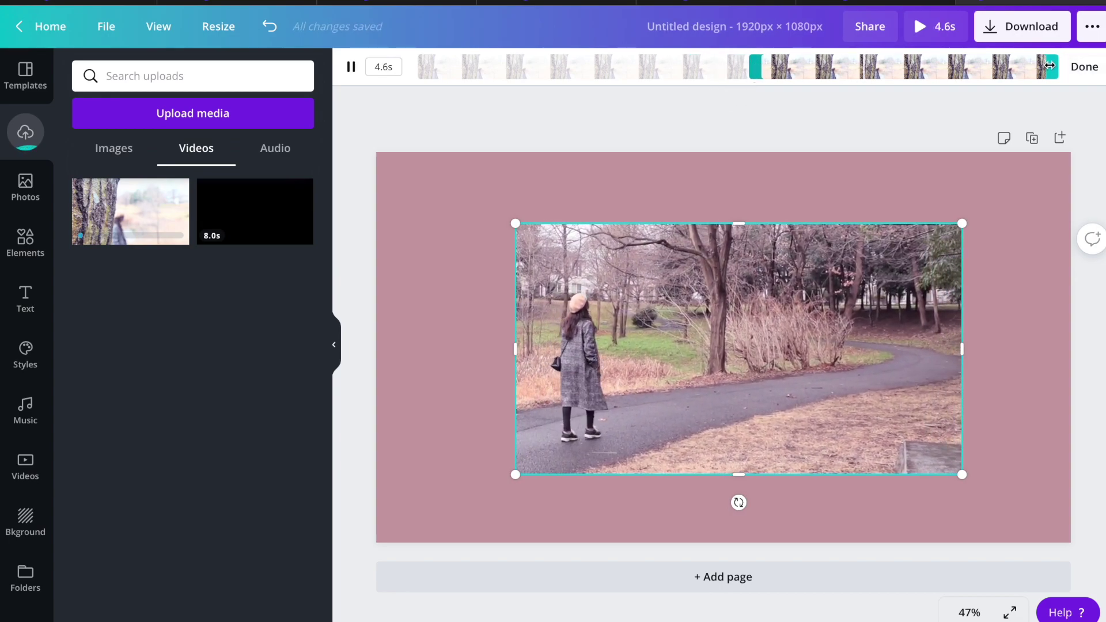
pyautogui.moveTo(1051, 66); pyautogui.dragTo(1002, 64)
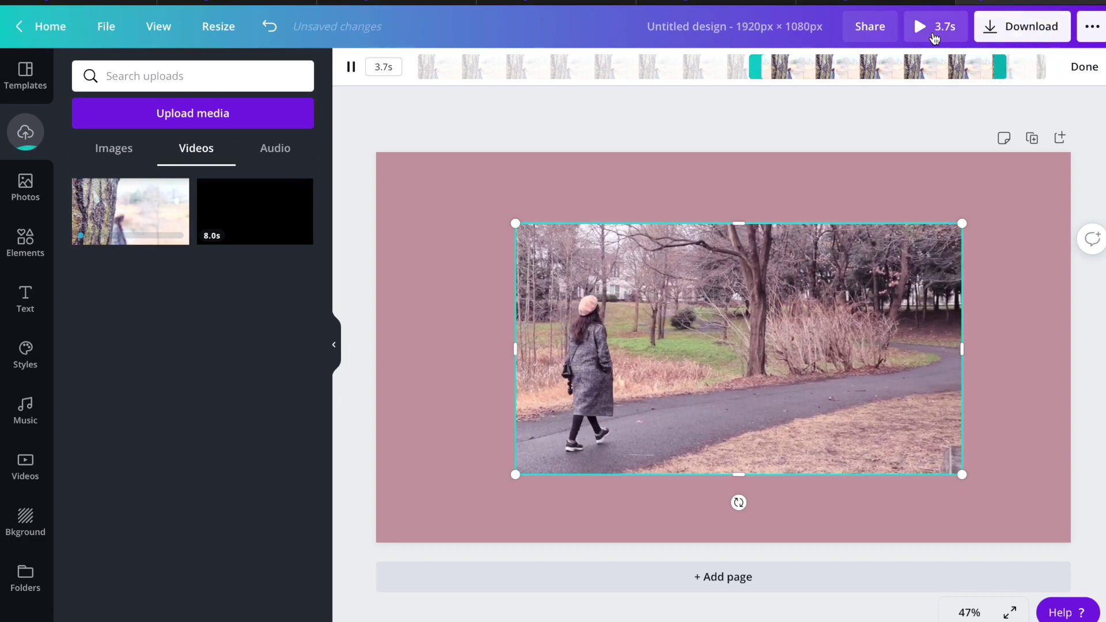
pyautogui.click(1083, 66)
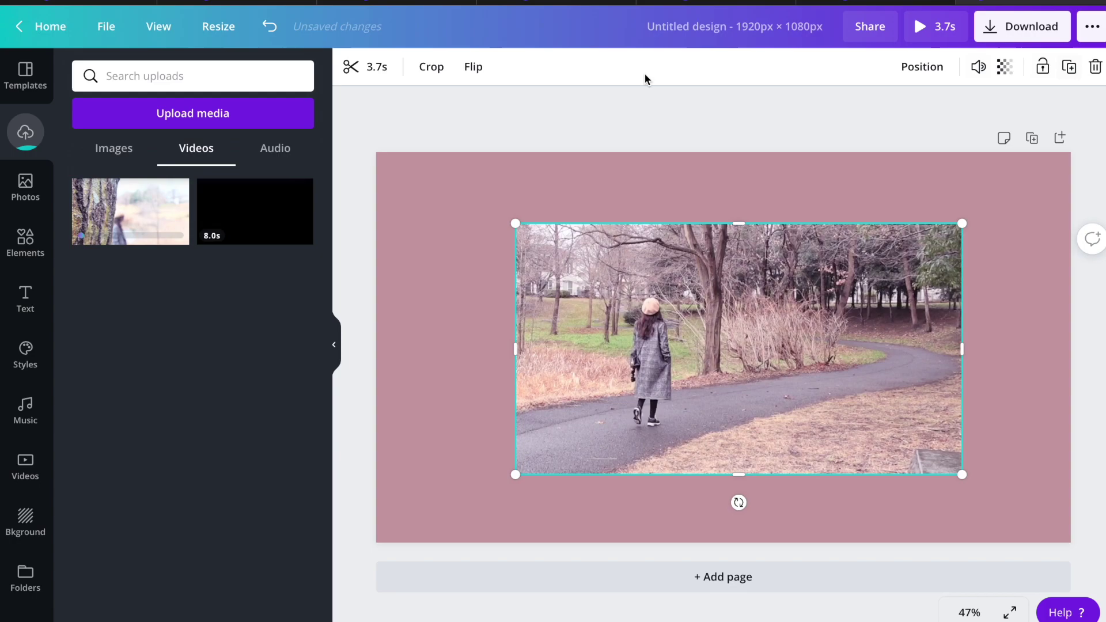
# Search Elements for 'frames' and drop a rounded landscape frame onto the video
pyautogui.click(25, 240)
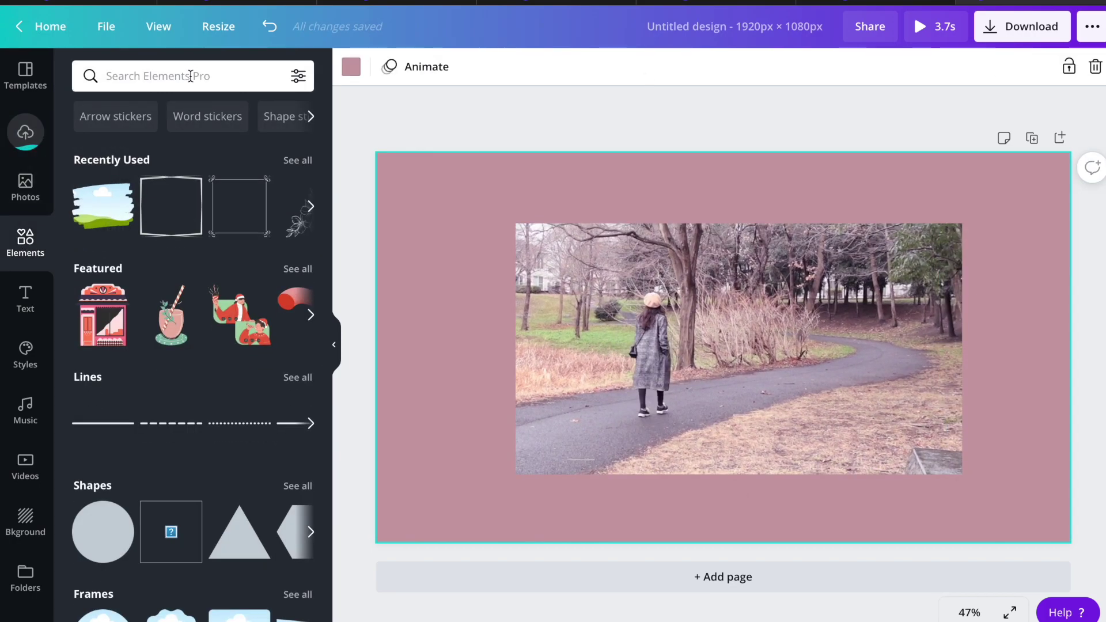
pyautogui.click(190, 76)
pyautogui.write('frames')
pyautogui.press('Return')
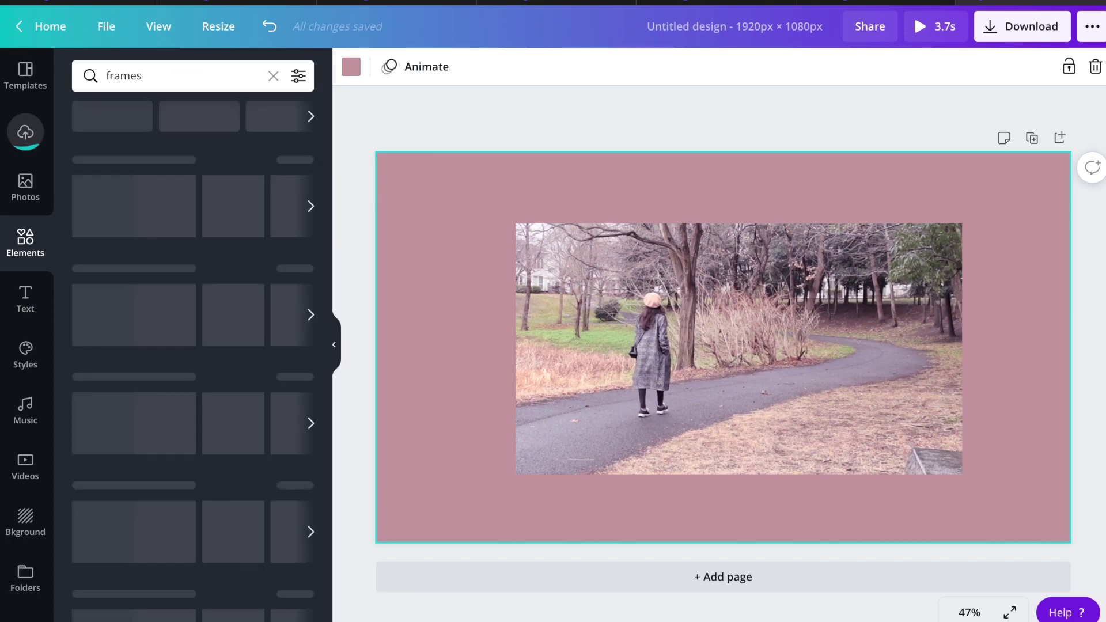
pyautogui.scroll(-5, 217, 465)
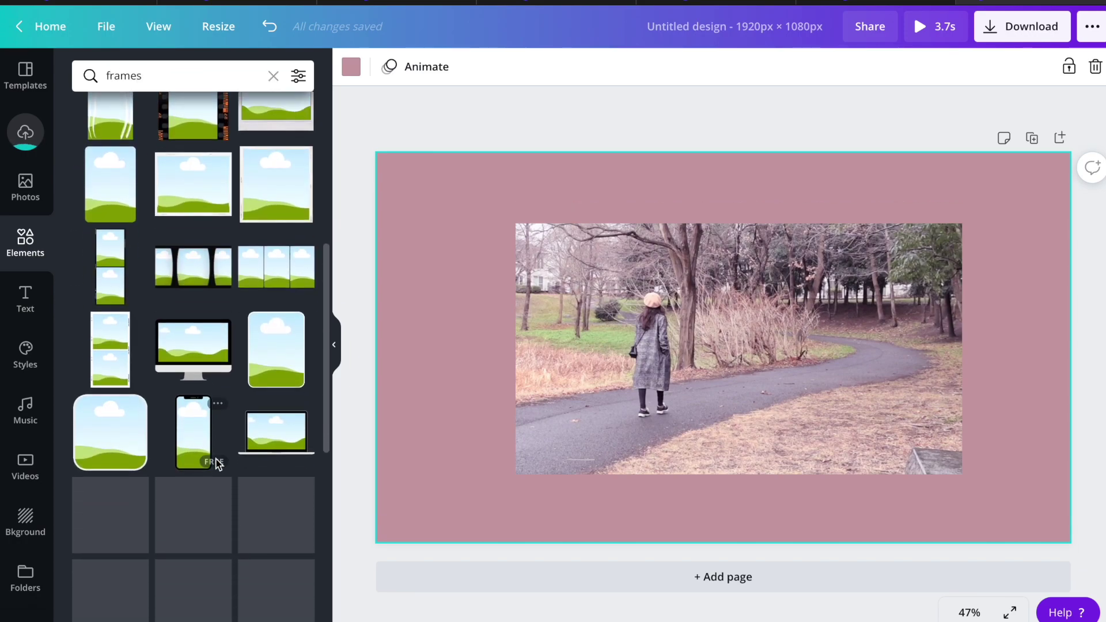
pyautogui.scroll(5, 218, 464)
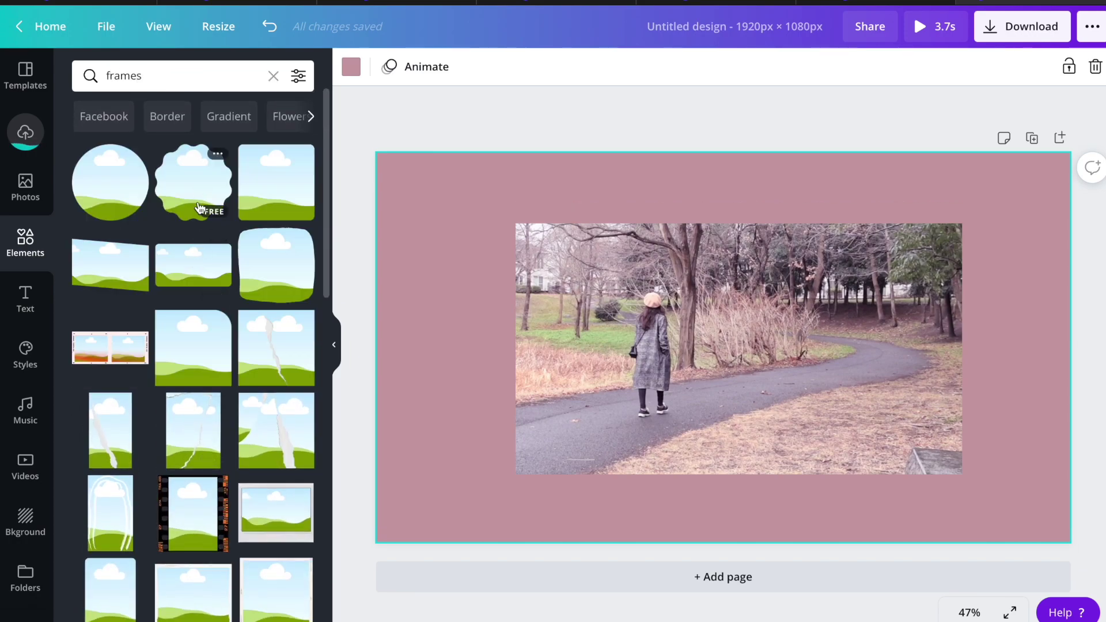
pyautogui.moveTo(198, 271); pyautogui.dragTo(924, 285)
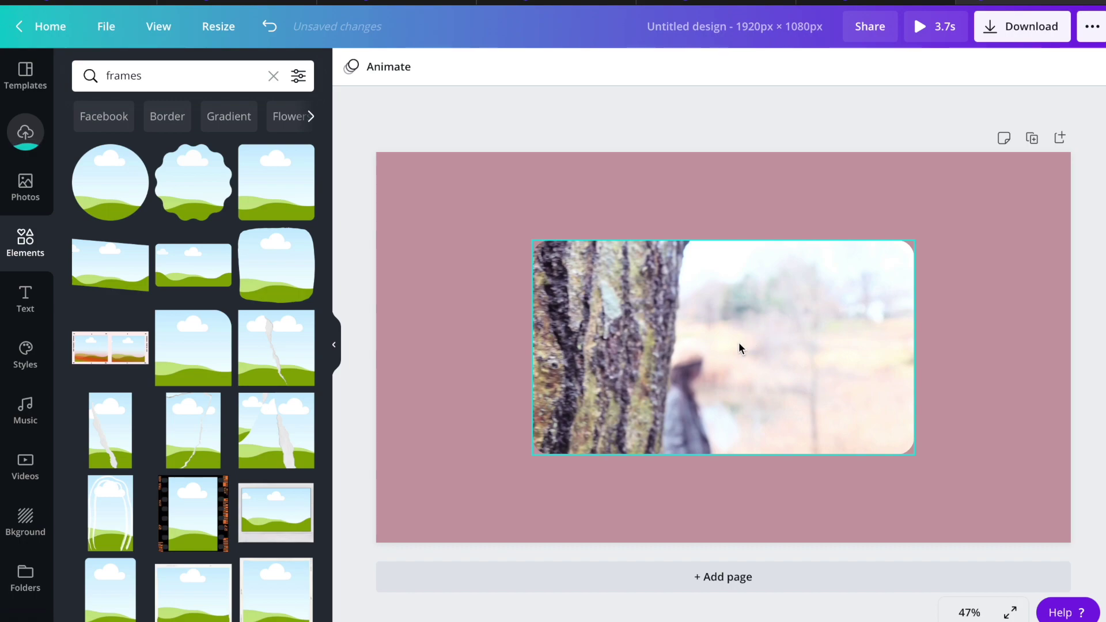
# Enlarge and centre the frame so it covers most of the pink page
pyautogui.click(569, 272)
pyautogui.moveTo(532, 240); pyautogui.dragTo(441, 196)
pyautogui.moveTo(914, 455); pyautogui.dragTo(982, 499)
pyautogui.moveTo(804, 384); pyautogui.dragTo(843, 390)
pyautogui.moveTo(485, 196); pyautogui.dragTo(524, 215)
pyautogui.moveTo(581, 320); pyautogui.dragTo(586, 310)
pyautogui.click(440, 323)
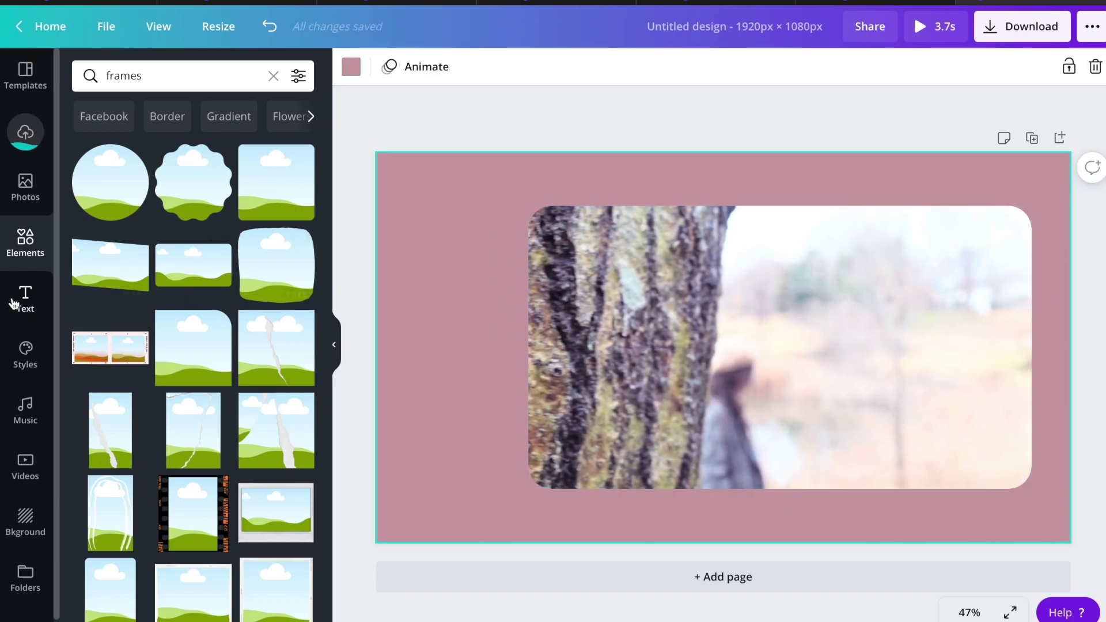
# Add a square shape and stretch it past the clip on all four sides
pyautogui.click(273, 77)
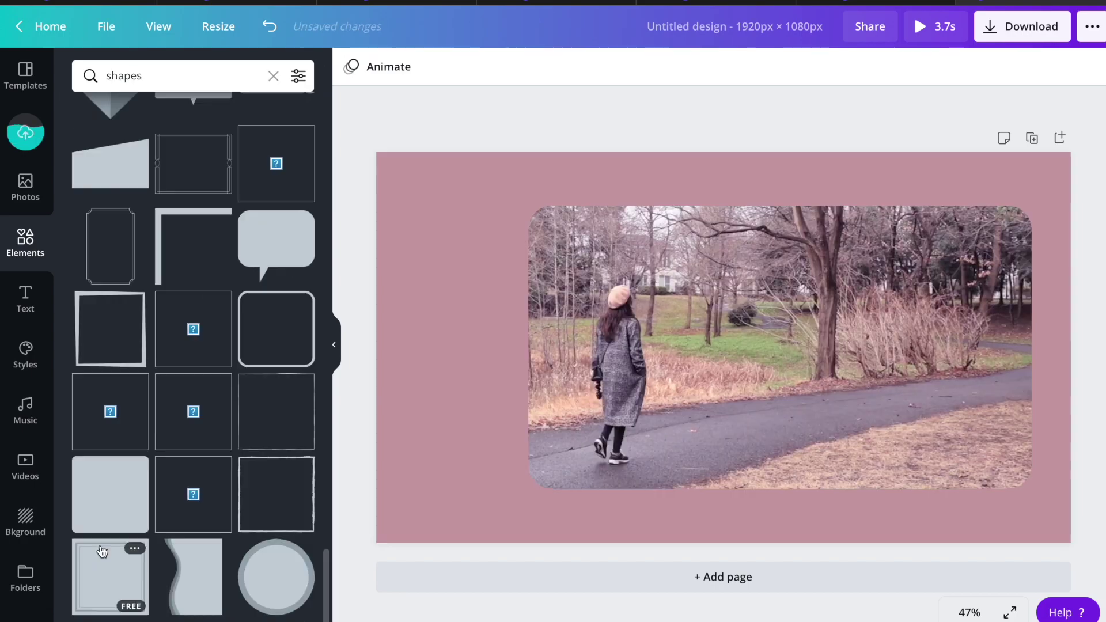
pyautogui.scroll(3, 98, 550)
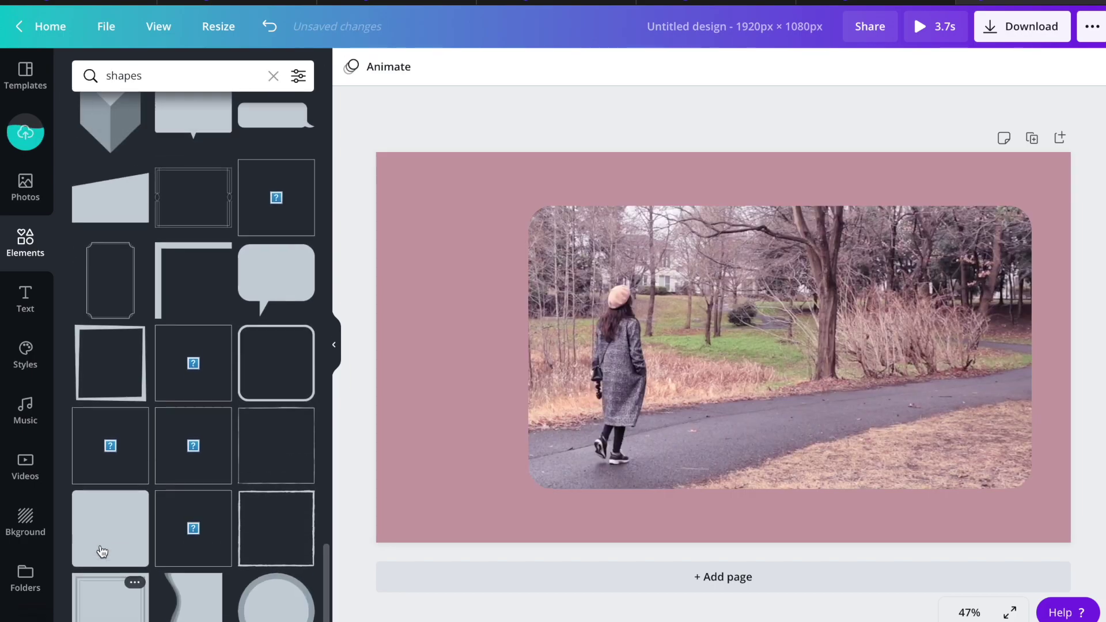
pyautogui.click(110, 457)
pyautogui.moveTo(622, 350); pyautogui.dragTo(528, 344)
pyautogui.moveTo(676, 242); pyautogui.dragTo(676, 206)
pyautogui.moveTo(824, 331); pyautogui.dragTo(1031, 332)
pyautogui.moveTo(779, 463); pyautogui.dragTo(779, 494)
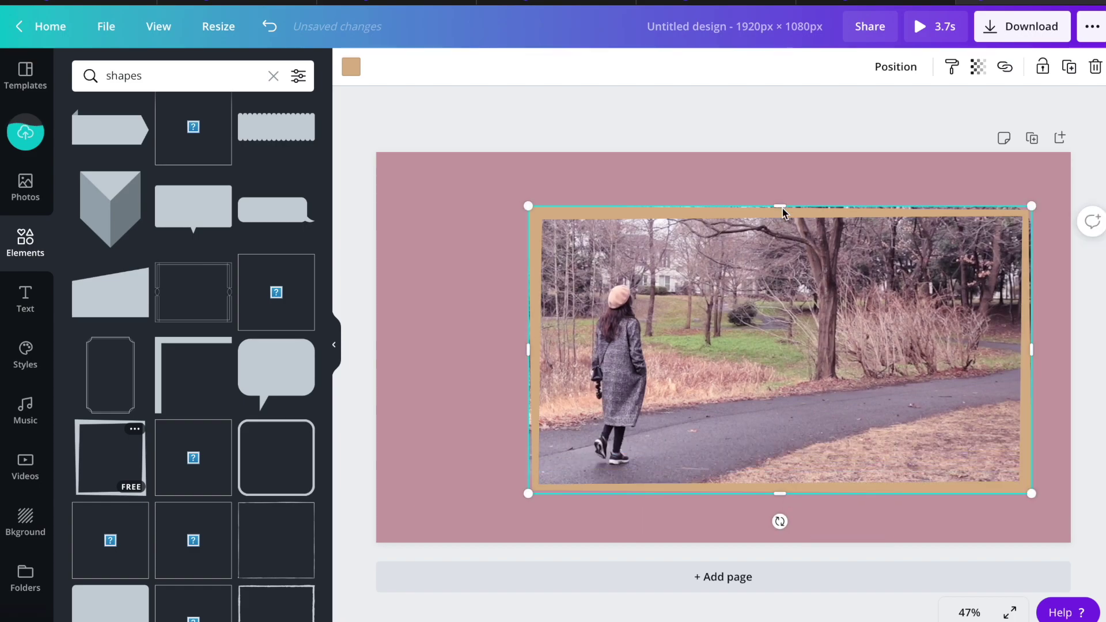
pyautogui.moveTo(779, 206); pyautogui.dragTo(780, 201)
pyautogui.moveTo(1035, 205); pyautogui.dragTo(1035, 206)
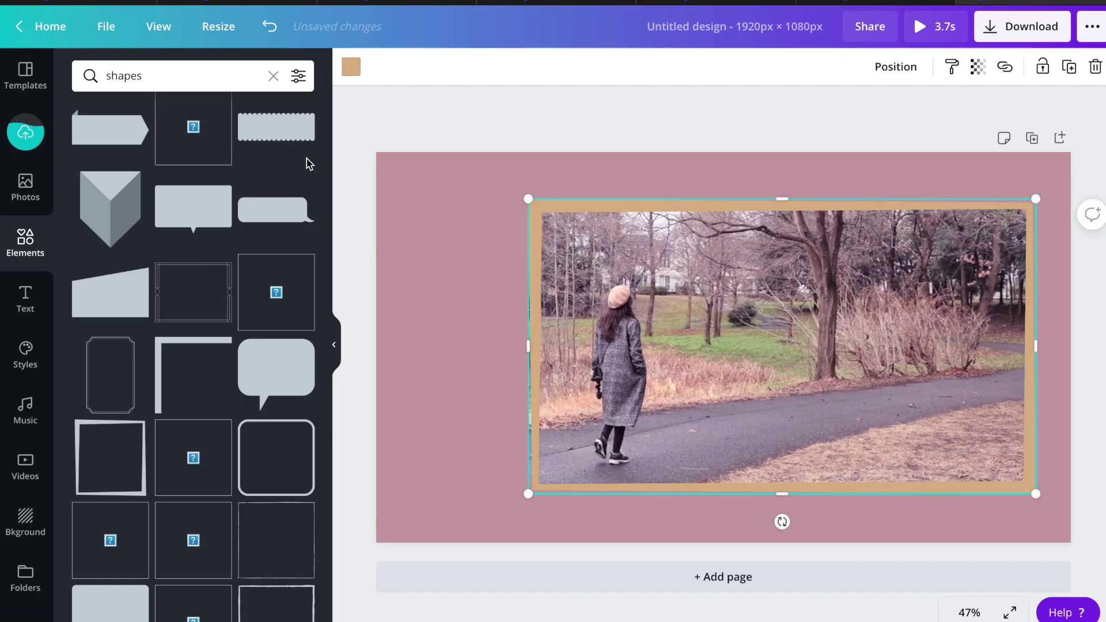
# Colour the border shape white and fine-tune its position and size around the clip
pyautogui.click(351, 66)
pyautogui.click(296, 415)
pyautogui.click(461, 375)
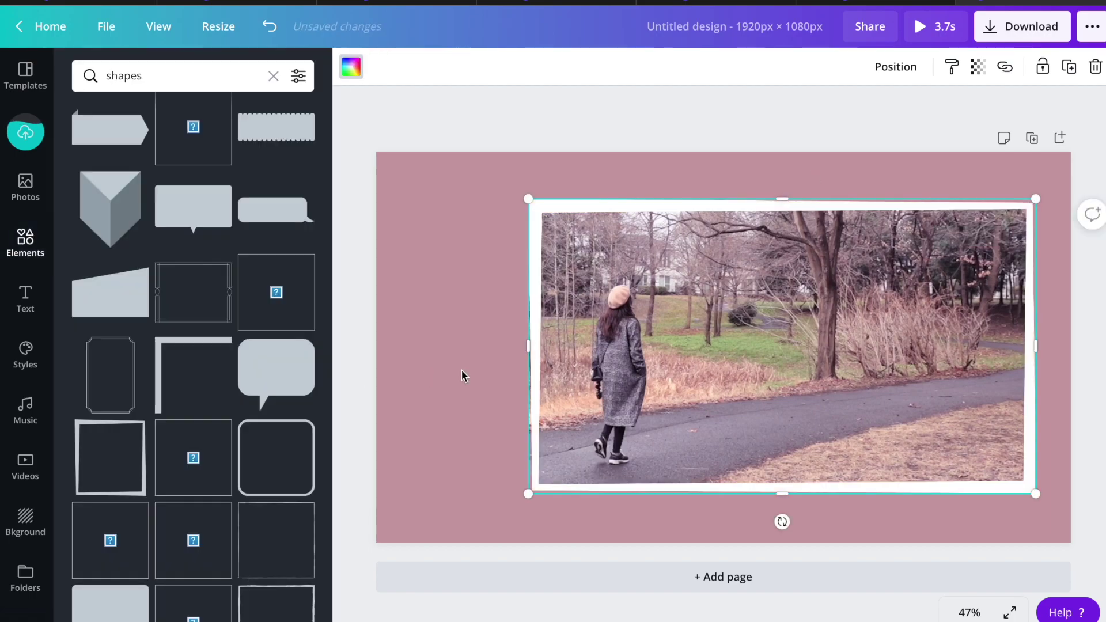
pyautogui.moveTo(683, 353); pyautogui.dragTo(680, 354)
pyautogui.click(695, 190)
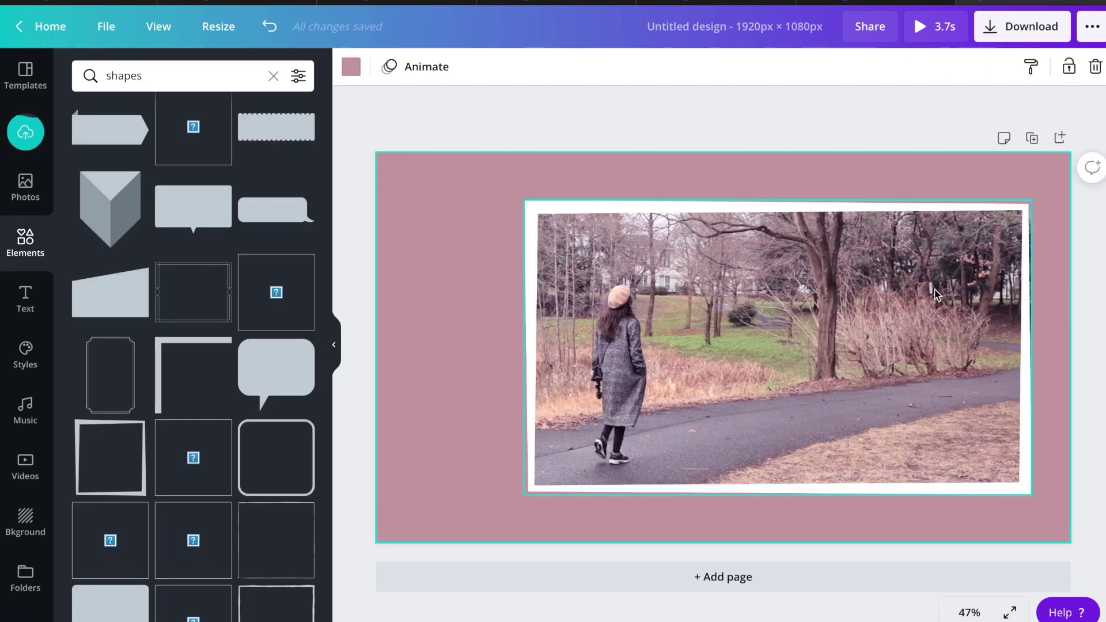
pyautogui.click(1031, 202)
pyautogui.moveTo(1032, 202); pyautogui.dragTo(1034, 201)
# Change the page background from mauve-pink to light beige
pyautogui.click(966, 177)
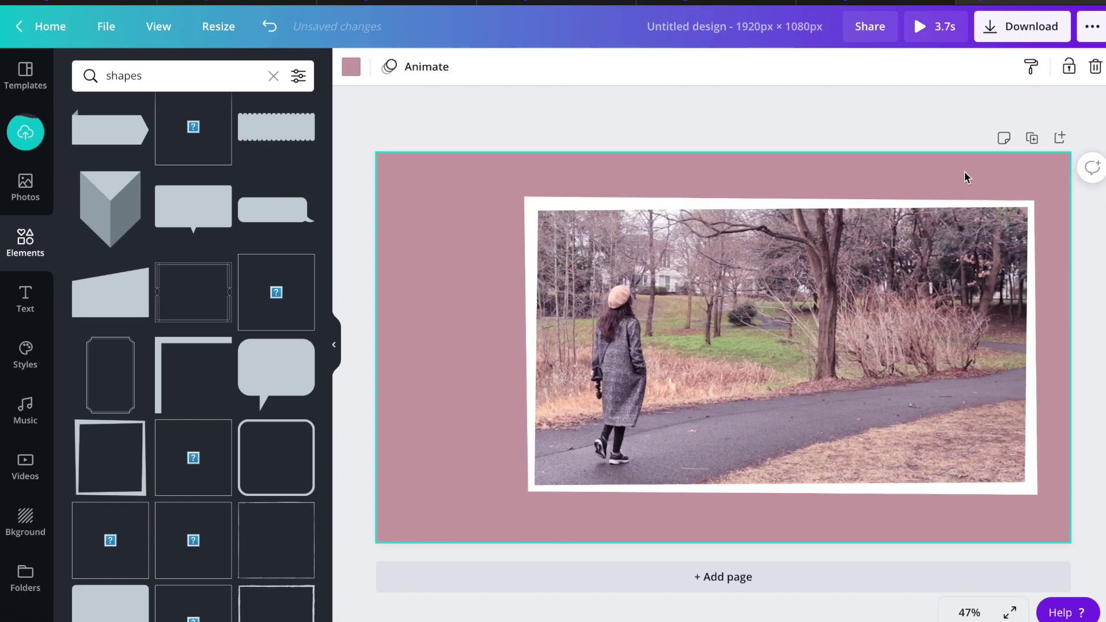
pyautogui.click(351, 66)
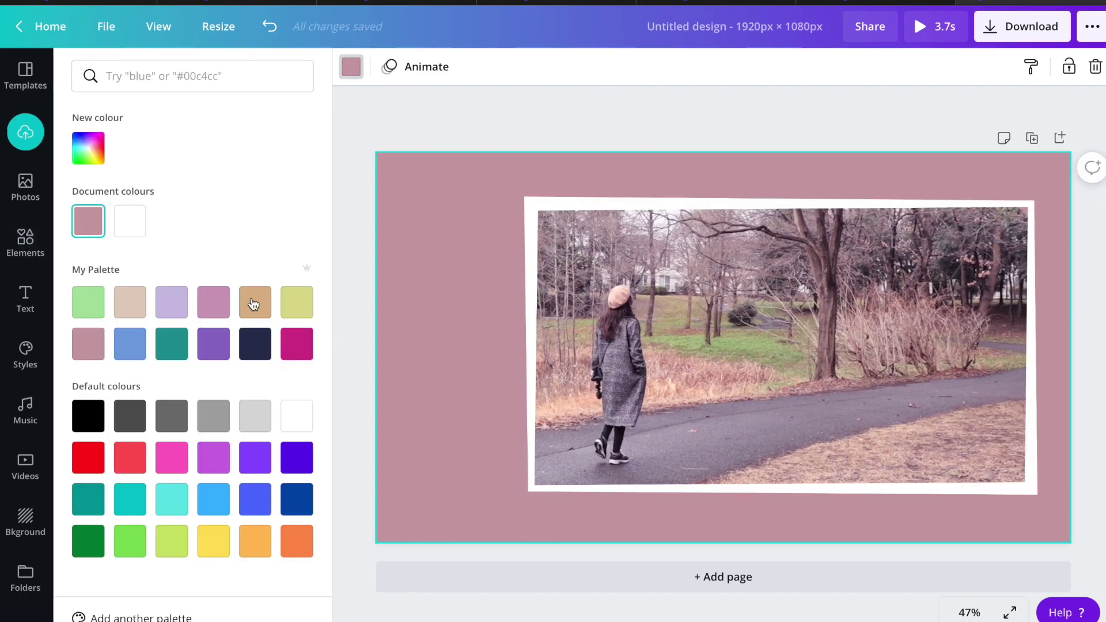
pyautogui.click(255, 301)
pyautogui.click(130, 302)
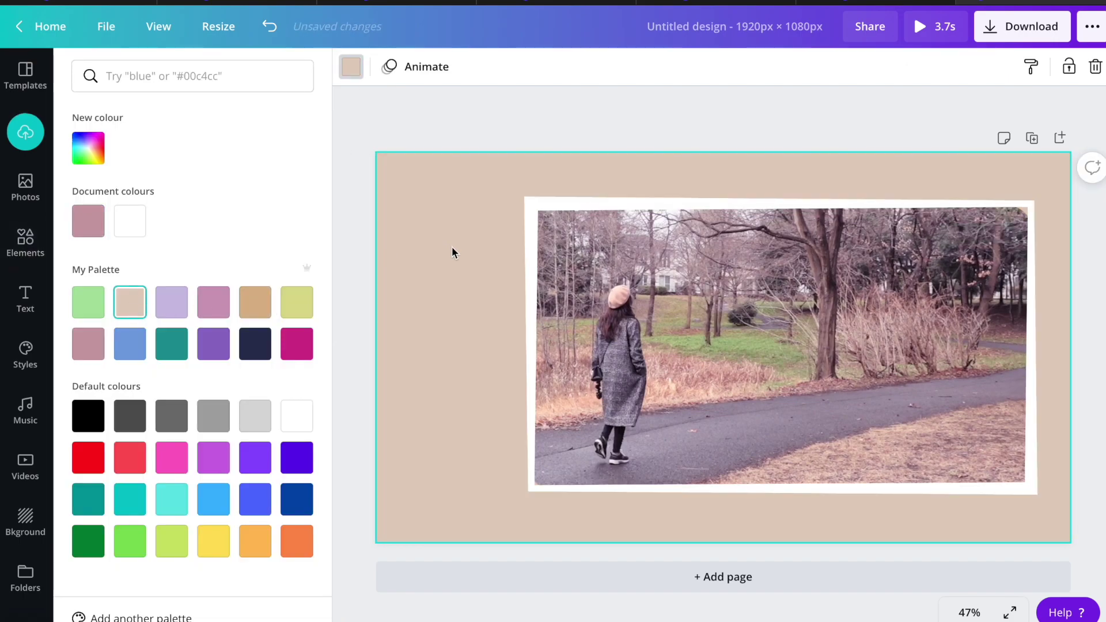
pyautogui.click(511, 117)
# Add a heading reading 'travel vlog' and colour it yellow
pyautogui.click(26, 311)
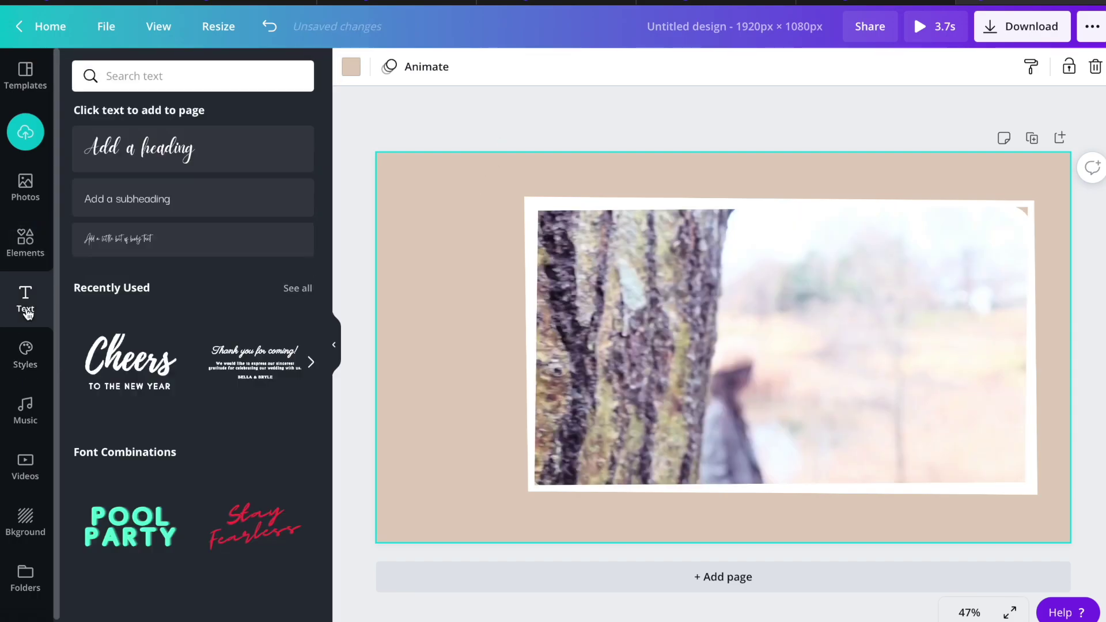
pyautogui.click(138, 148)
pyautogui.doubleClick(758, 347)
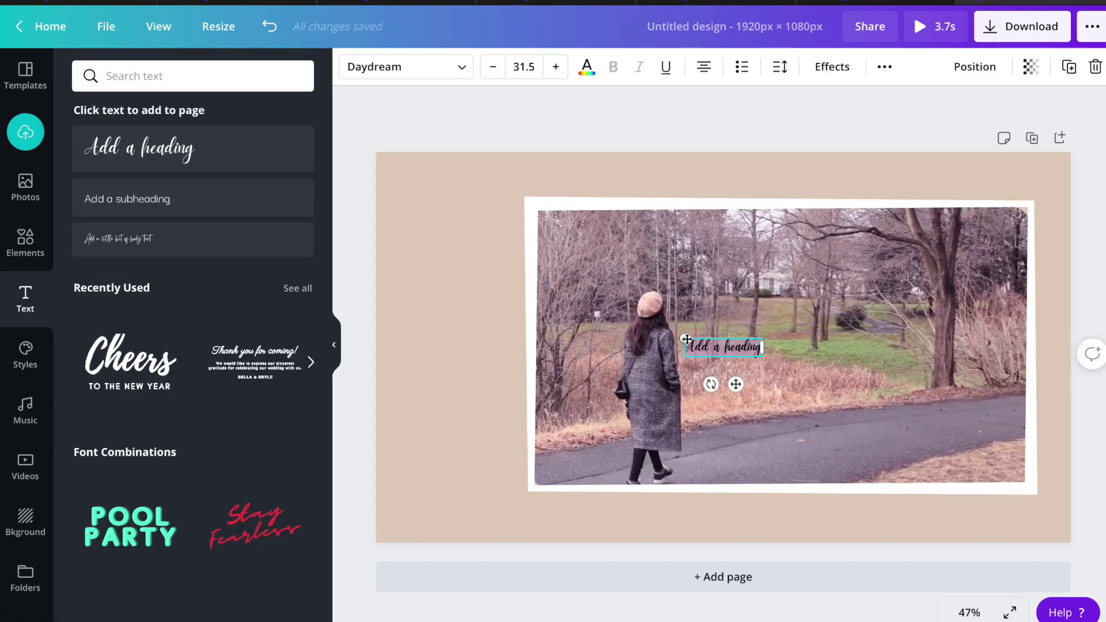
pyautogui.moveTo(686, 339); pyautogui.dragTo(611, 319)
pyautogui.write('tra')
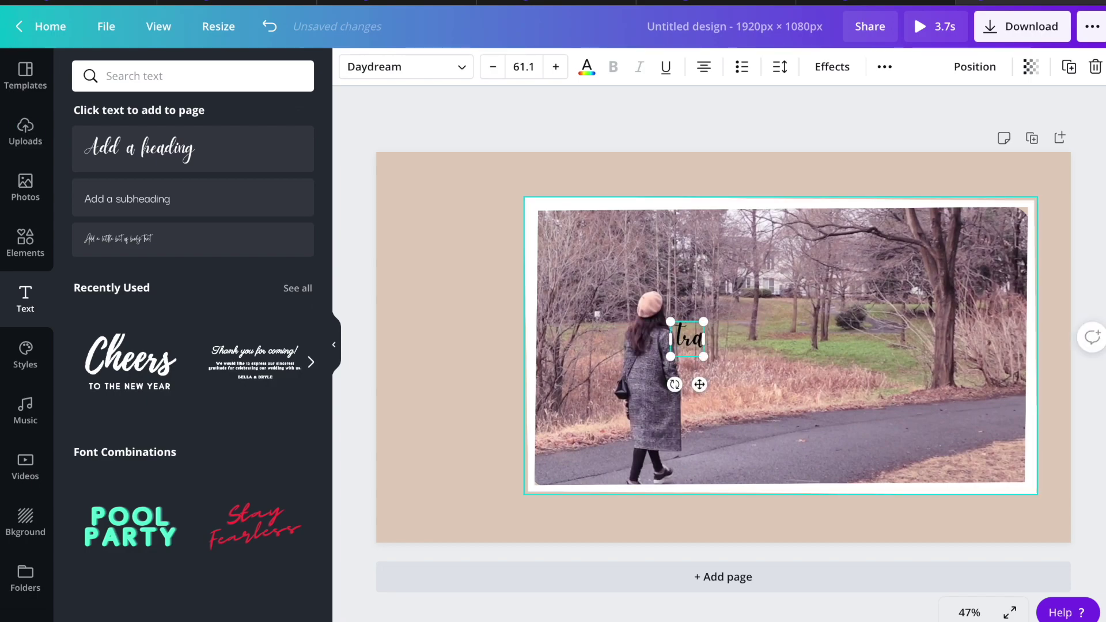
pyautogui.write('vel vlog')
pyautogui.click(586, 69)
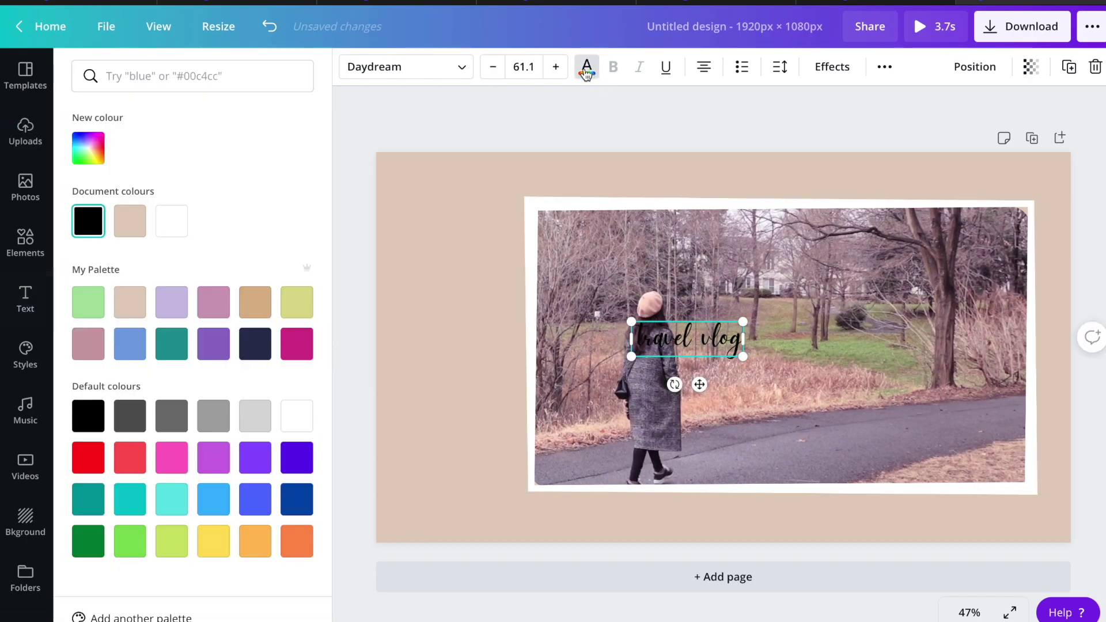
pyautogui.click(171, 222)
pyautogui.click(224, 556)
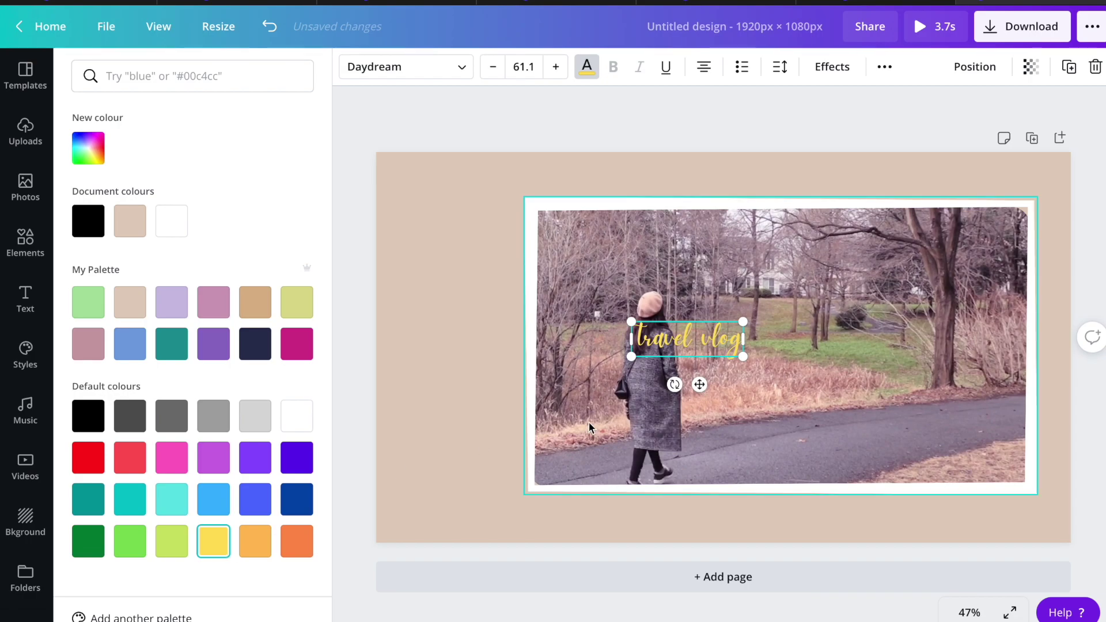
# Capitalise it to 'Travel Vlog', enlarge it to size 102 and move it toward the top-left
pyautogui.click(713, 341)
pyautogui.press('BackSpace')
pyautogui.write('V')
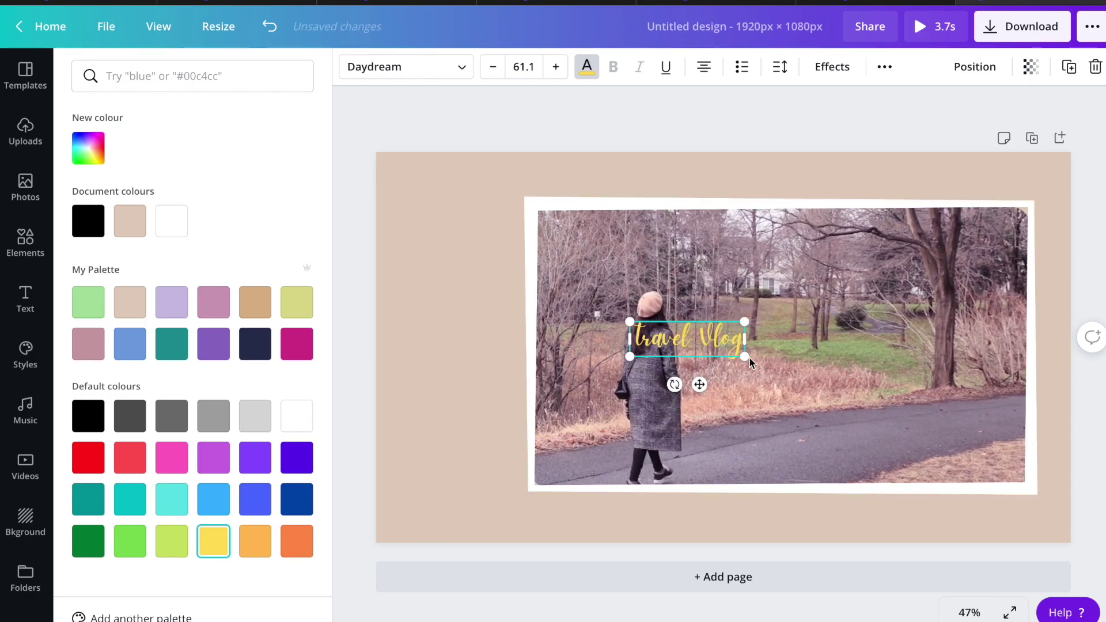
pyautogui.moveTo(745, 357); pyautogui.dragTo(821, 381)
pyautogui.click(697, 391)
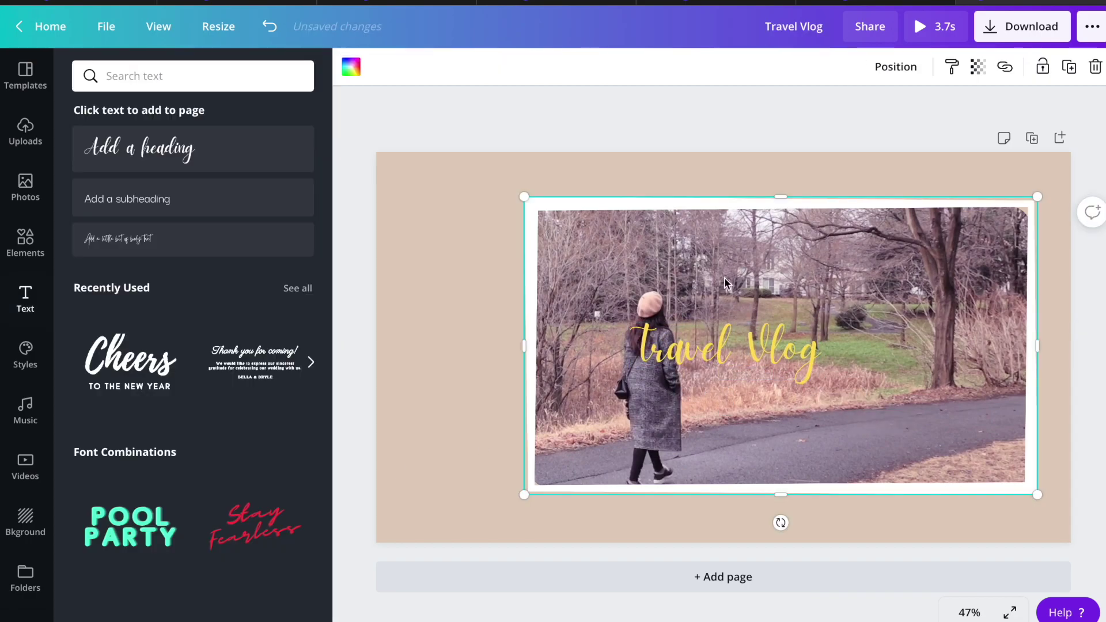
pyautogui.moveTo(696, 346); pyautogui.dragTo(615, 253)
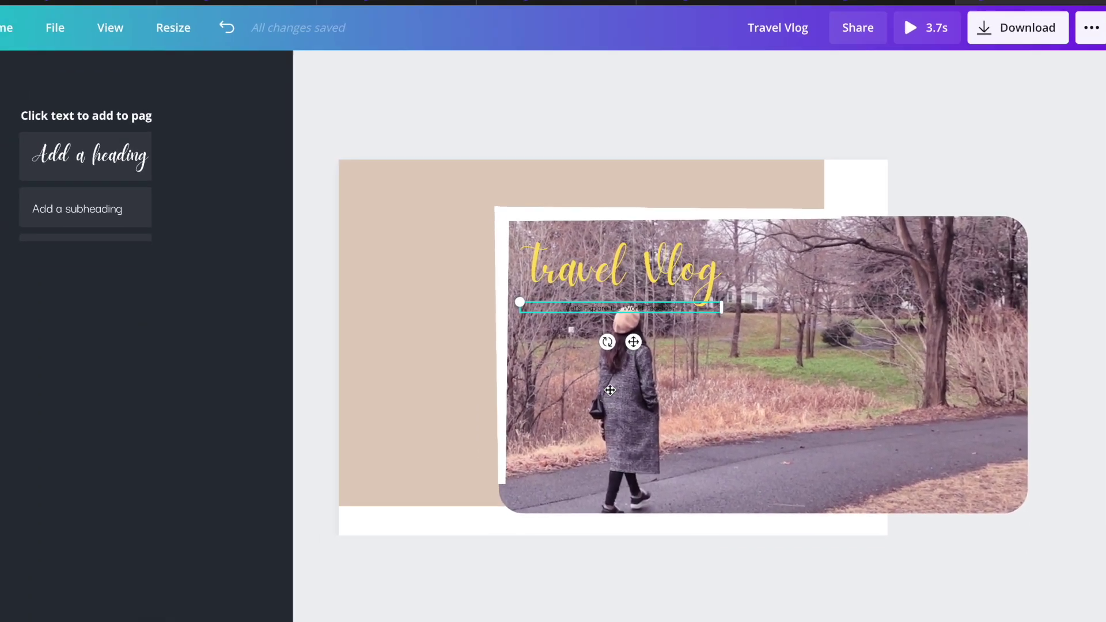
# Make the 'Let's Explore the World Together' subheading white, size 19.7, centred under the title
pyautogui.click(587, 67)
pyautogui.click(213, 221)
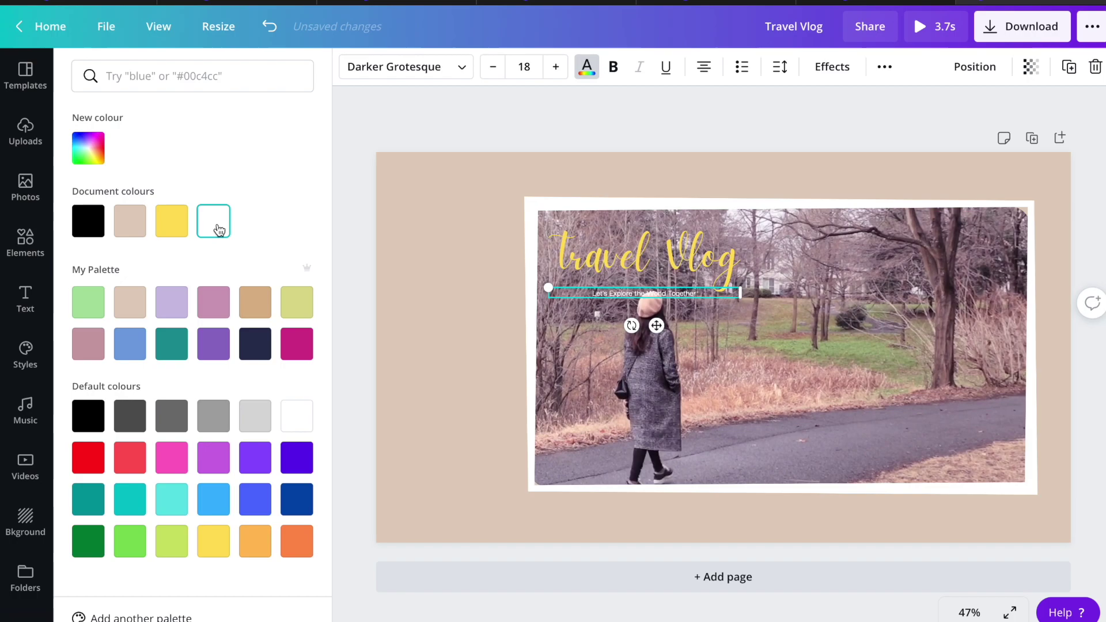
pyautogui.moveTo(656, 325); pyautogui.dragTo(626, 308)
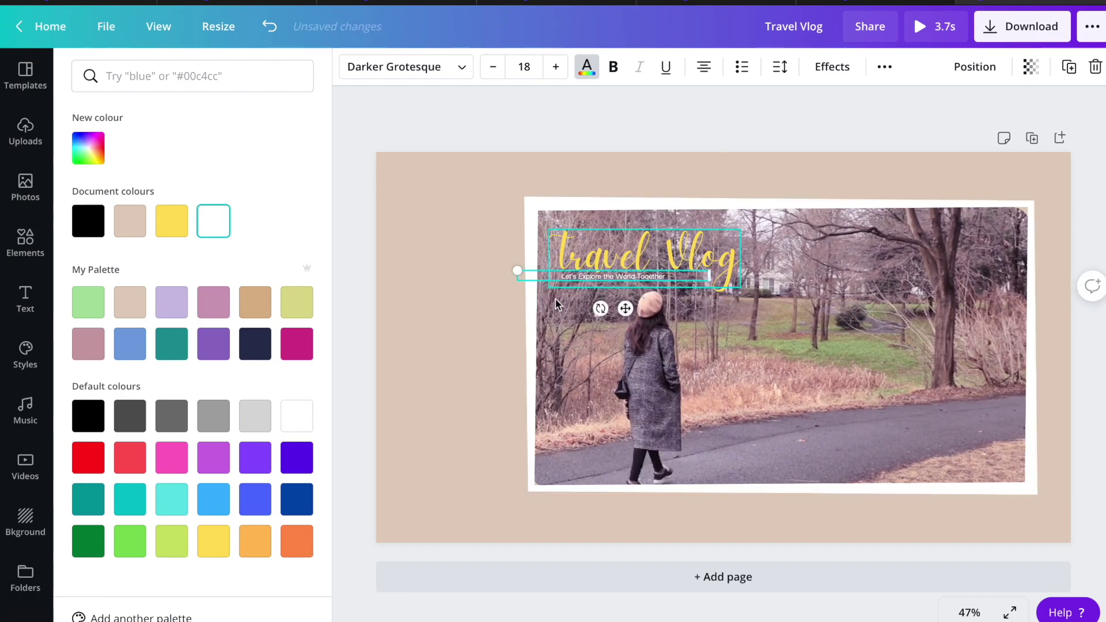
pyautogui.moveTo(517, 272); pyautogui.dragTo(499, 270)
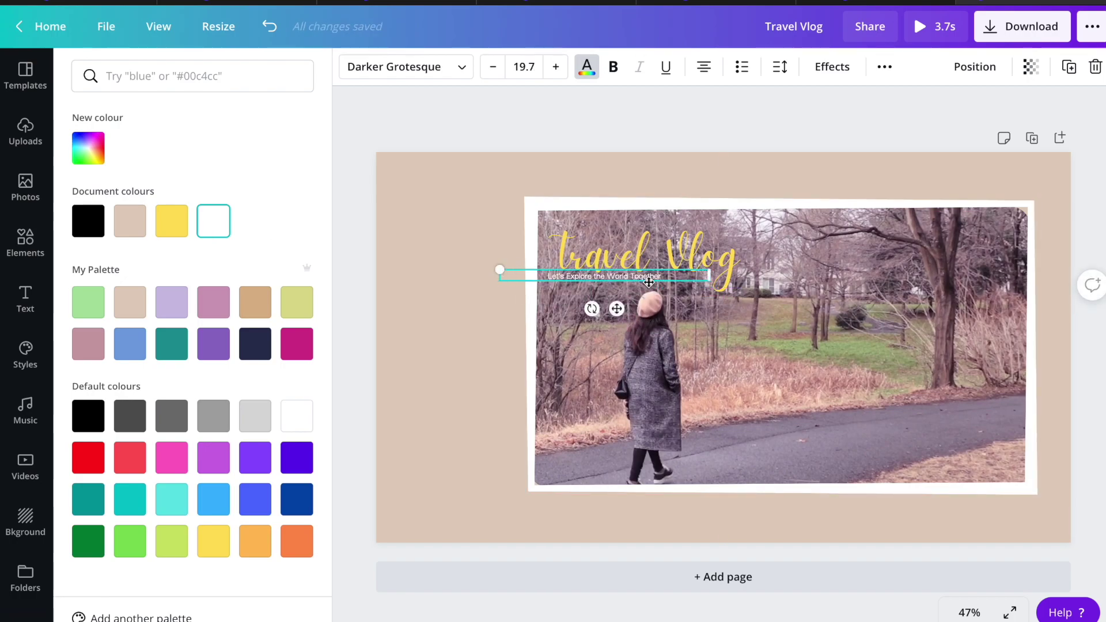
pyautogui.moveTo(596, 291); pyautogui.dragTo(611, 292)
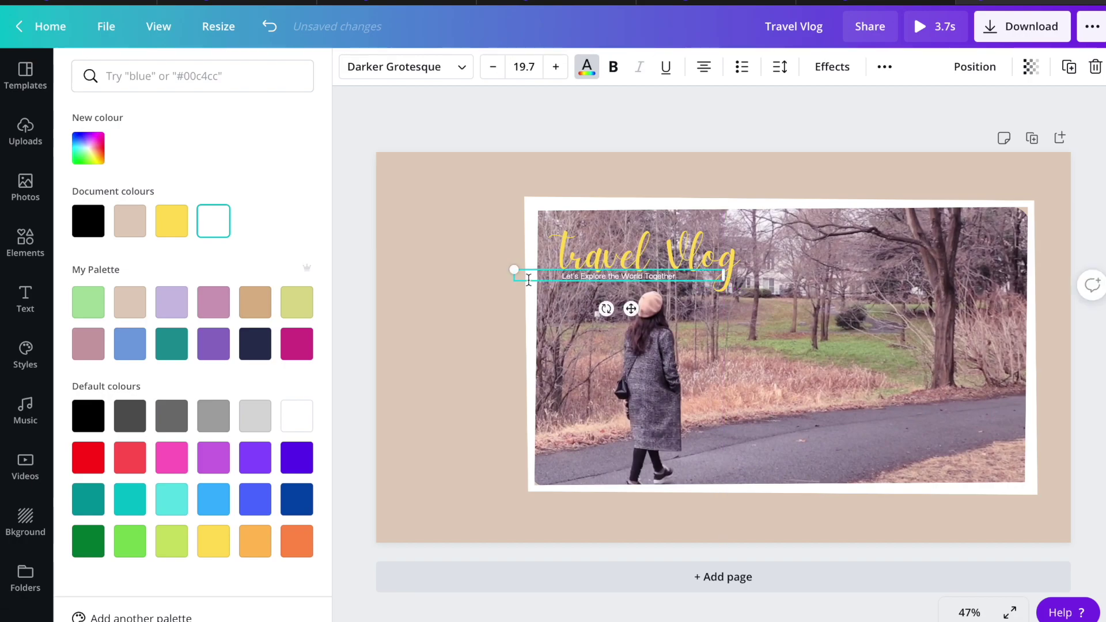
pyautogui.click(631, 143)
# Give the Travel Vlog title the Lift text effect
pyautogui.click(659, 253)
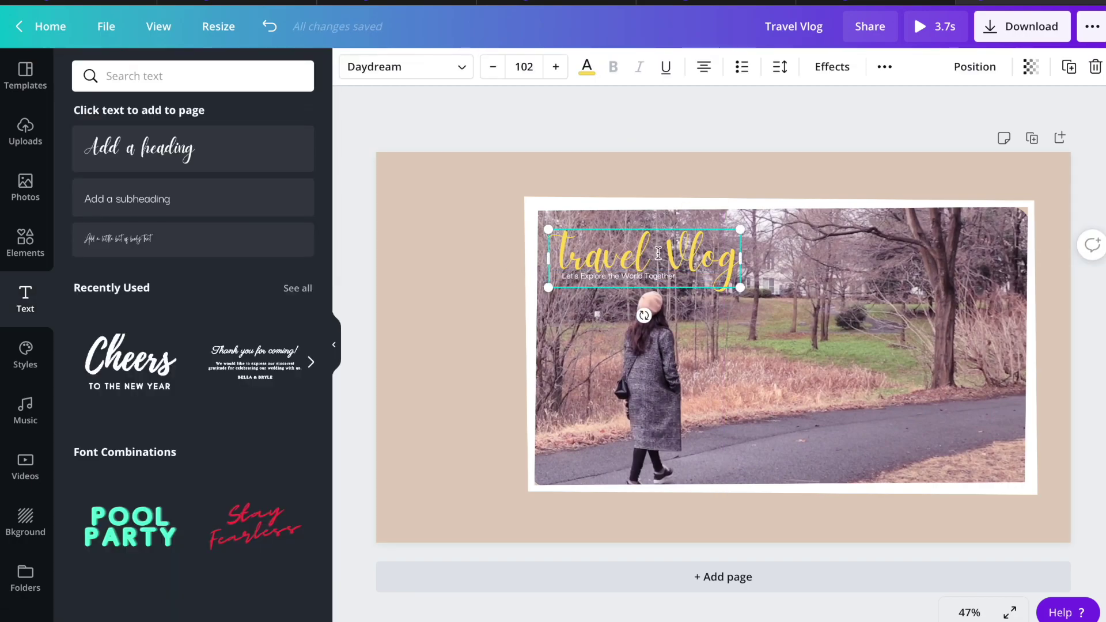
pyautogui.click(832, 68)
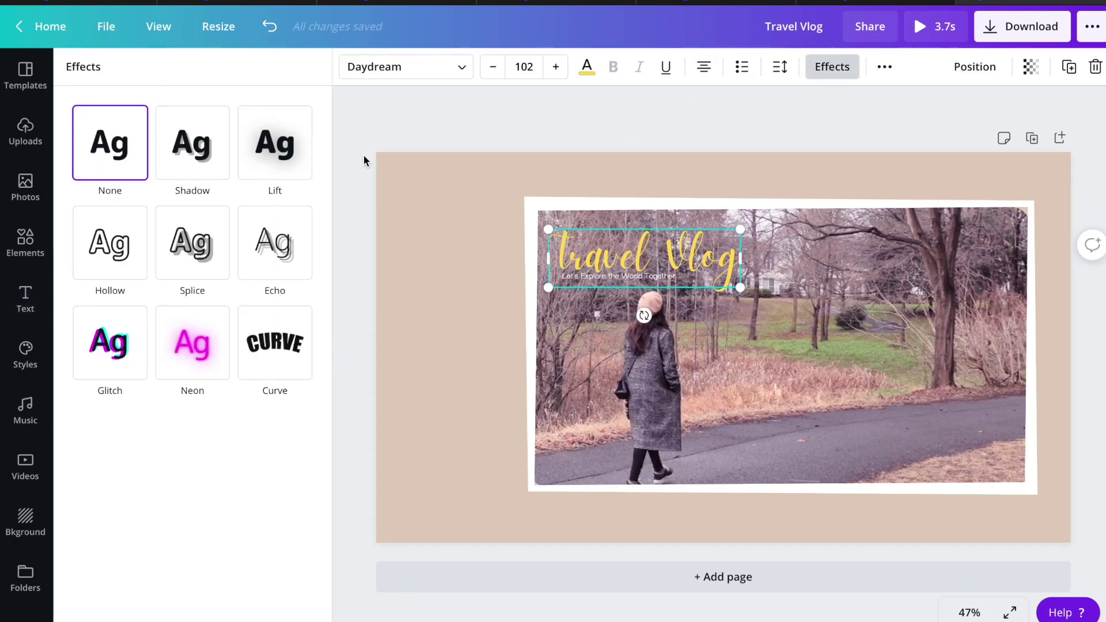
pyautogui.click(202, 151)
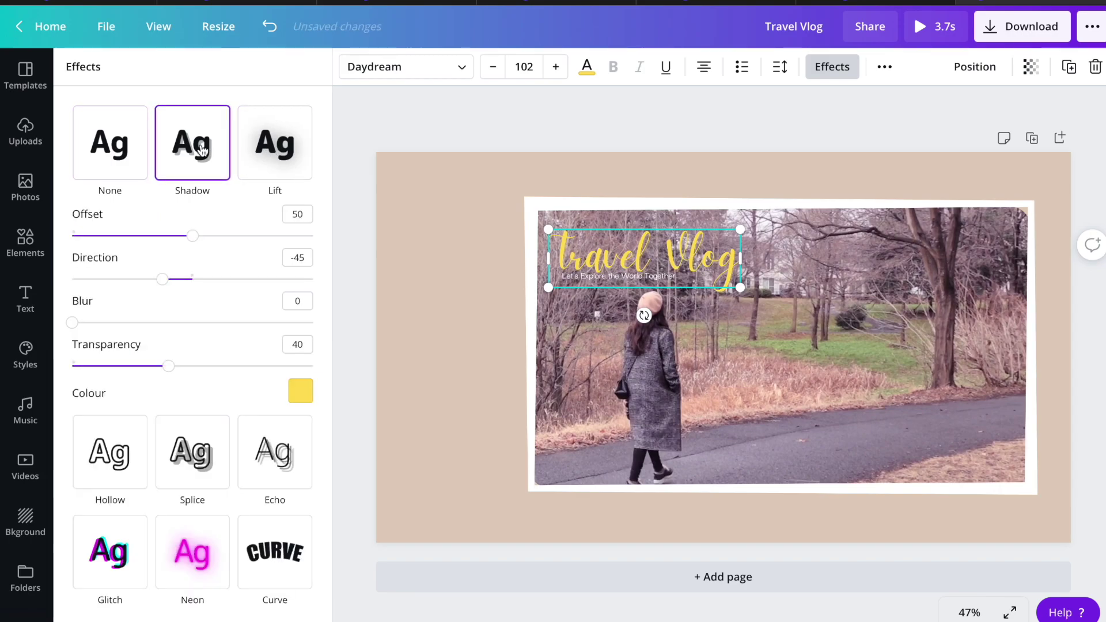
pyautogui.click(290, 157)
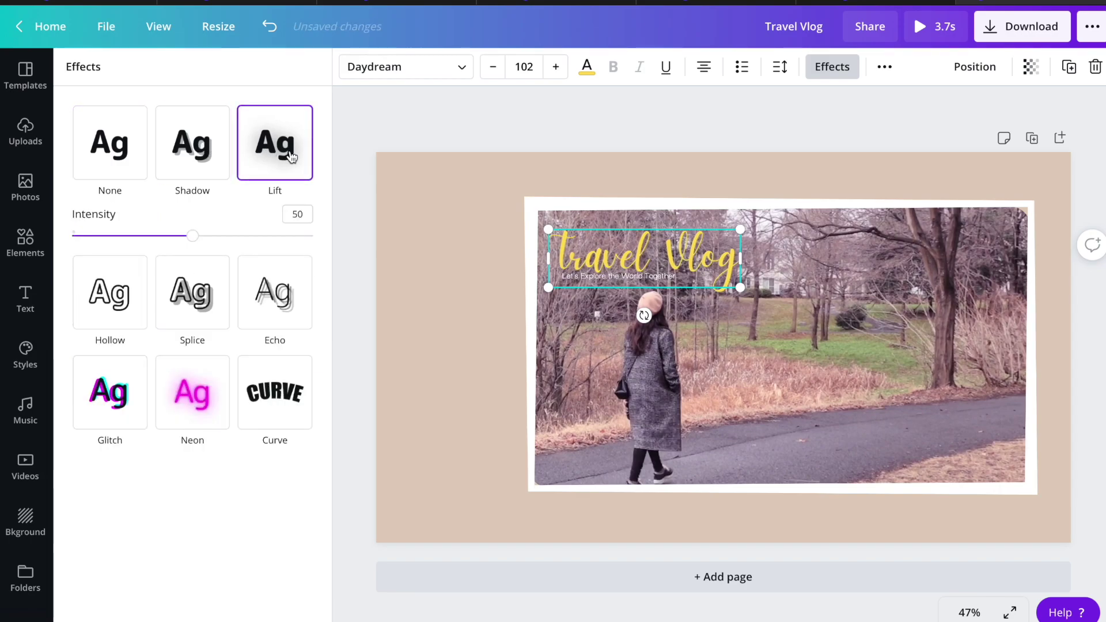
# Apply the Shadow text effect to the subheading beneath the title
pyautogui.click(620, 281)
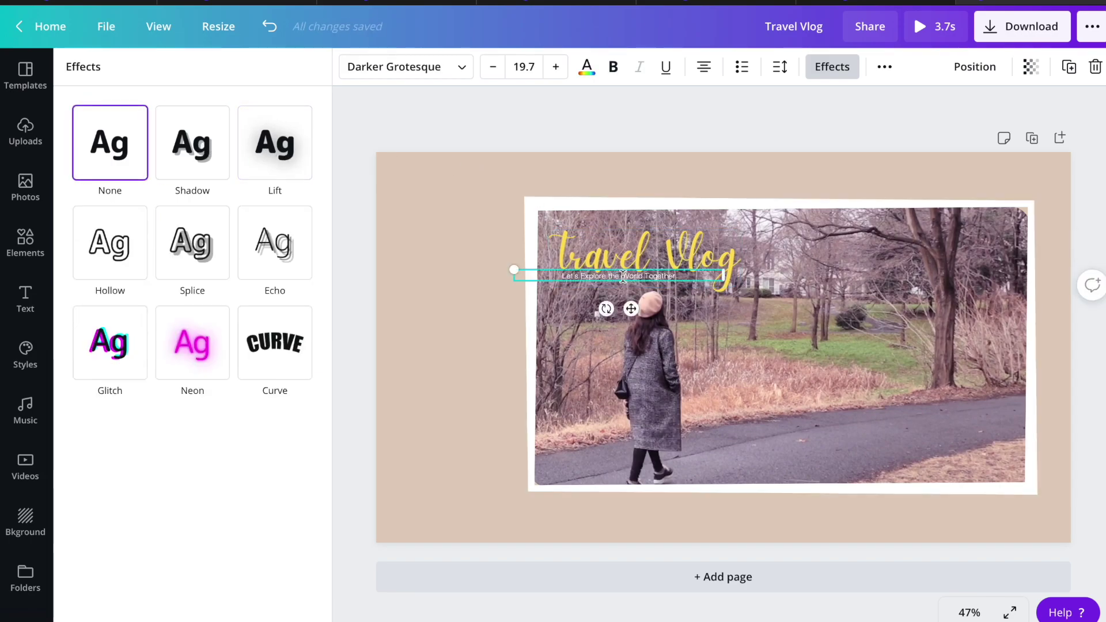
pyautogui.click(812, 68)
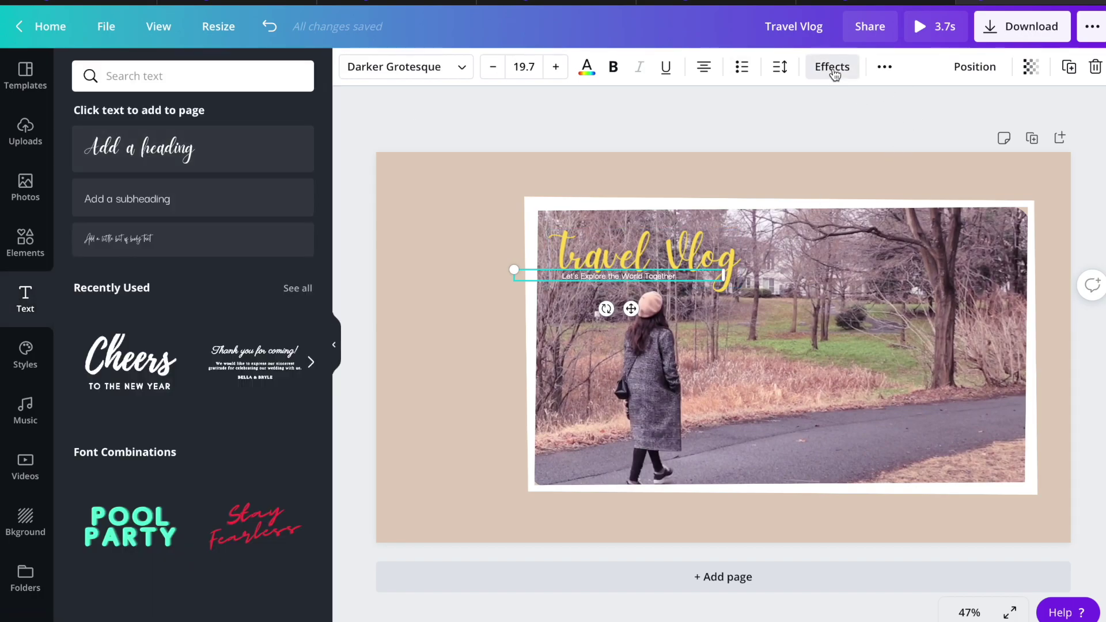
pyautogui.click(832, 69)
pyautogui.click(272, 153)
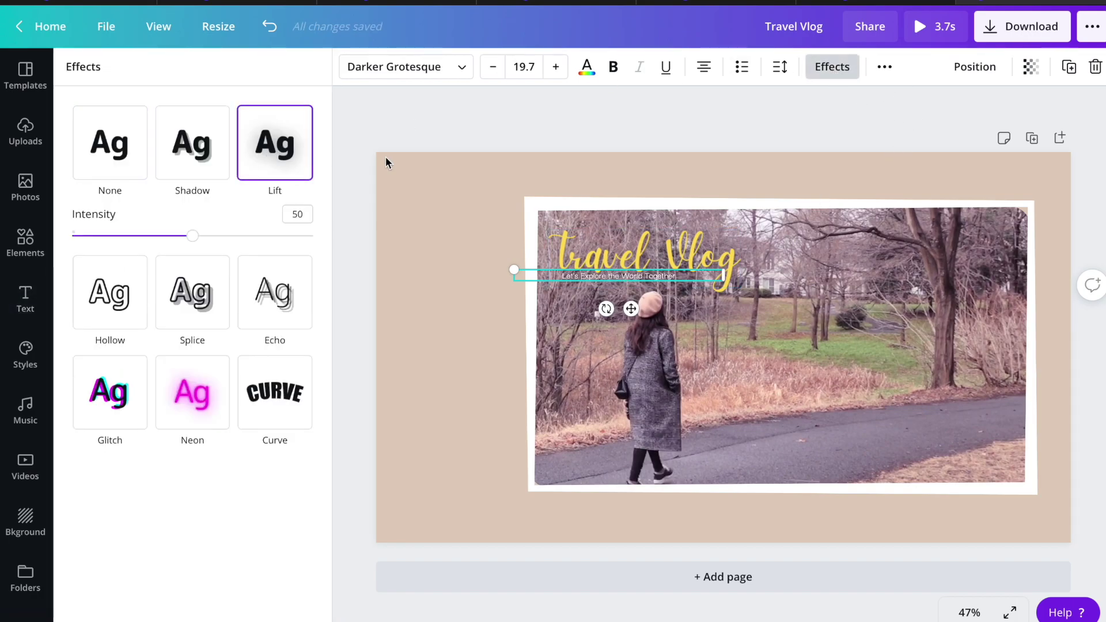
pyautogui.click(171, 163)
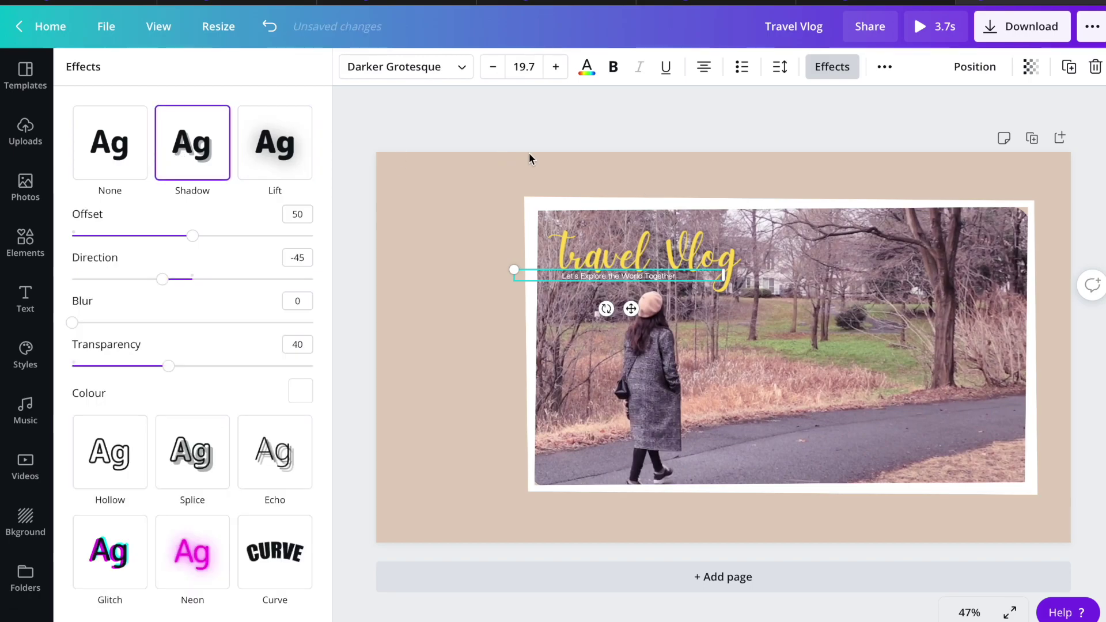
pyautogui.click(544, 135)
pyautogui.click(450, 426)
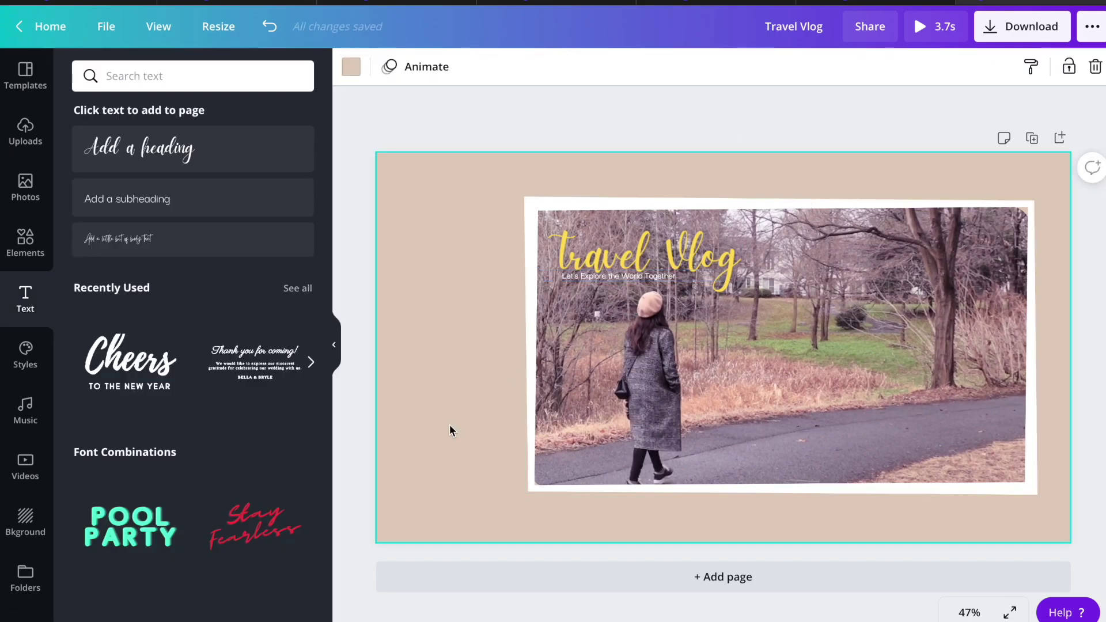
# Search Elements for 'flowers' and add a white branch graphic at the top-left corner
pyautogui.click(26, 241)
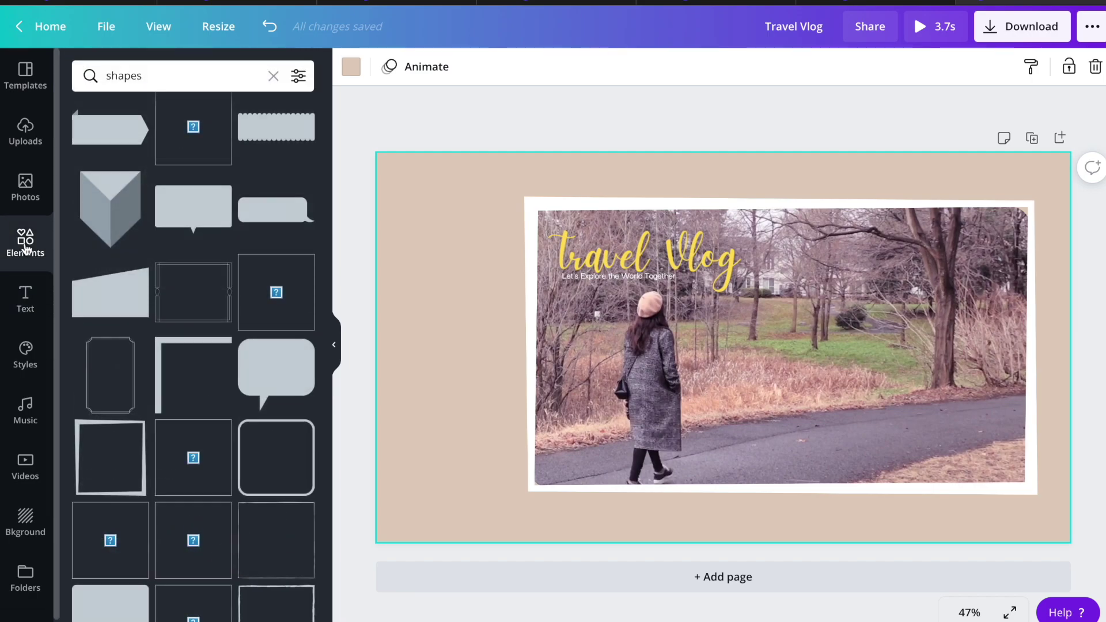
pyautogui.click(268, 78)
pyautogui.write('flowers')
pyautogui.press('Return')
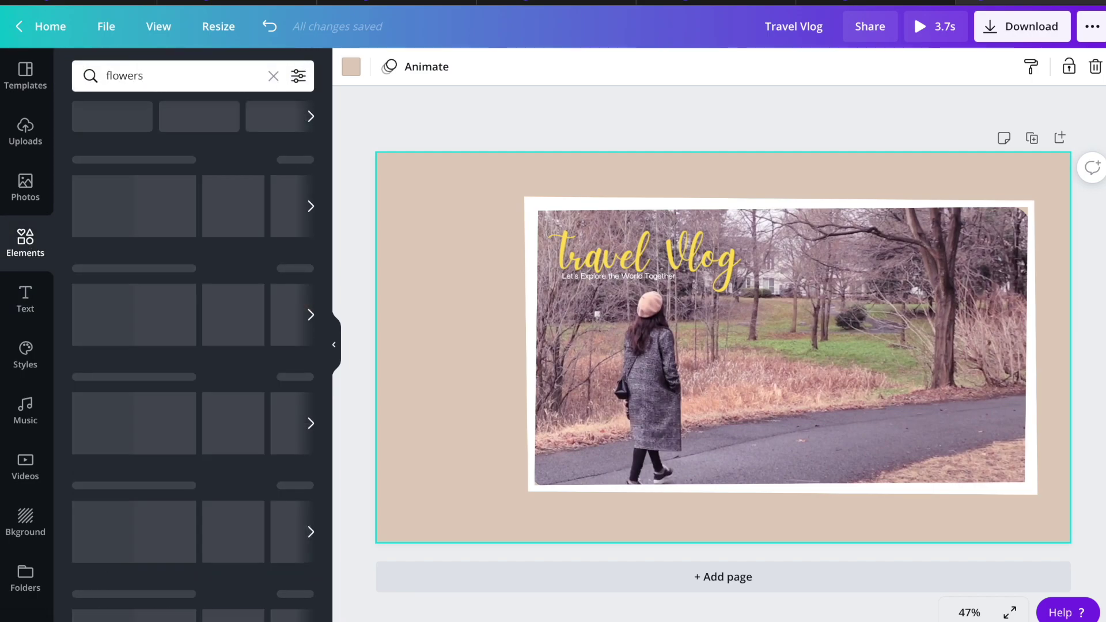
pyautogui.click(109, 181)
pyautogui.moveTo(709, 331); pyautogui.dragTo(377, 230)
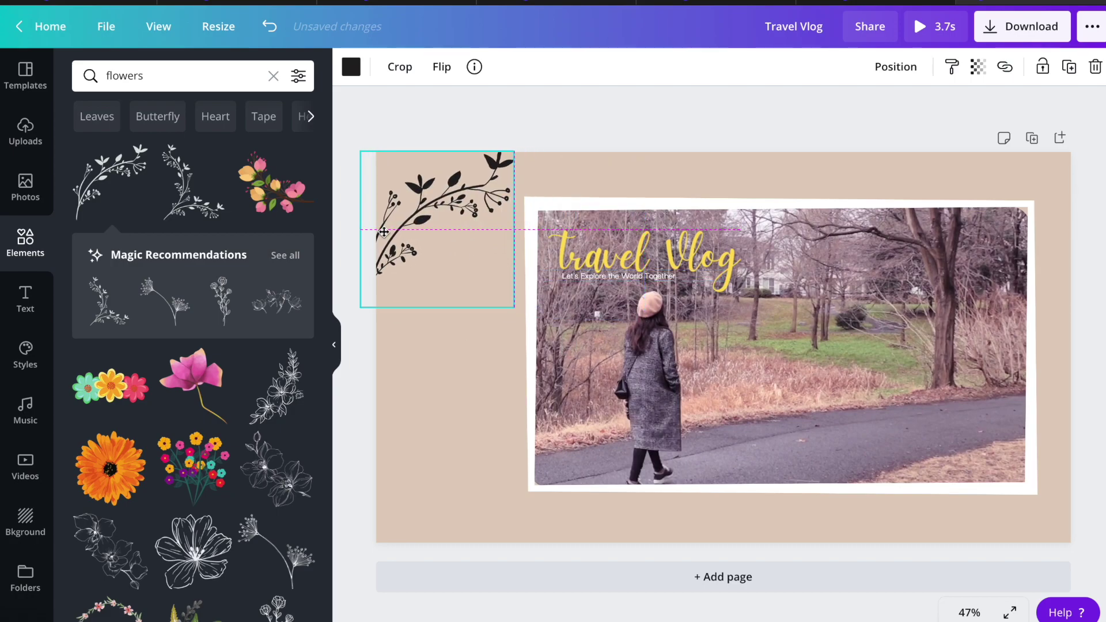
pyautogui.click(351, 67)
pyautogui.click(217, 222)
pyautogui.click(621, 111)
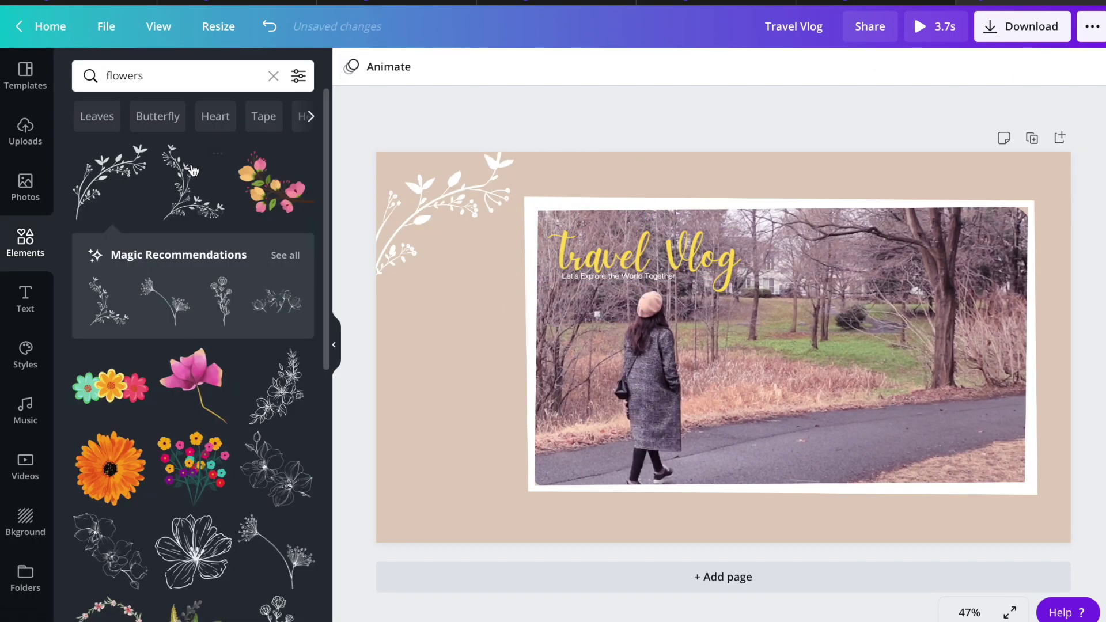
# Add a second branch at bottom-left, recolour it white, and delete the top-left branch
pyautogui.click(192, 202)
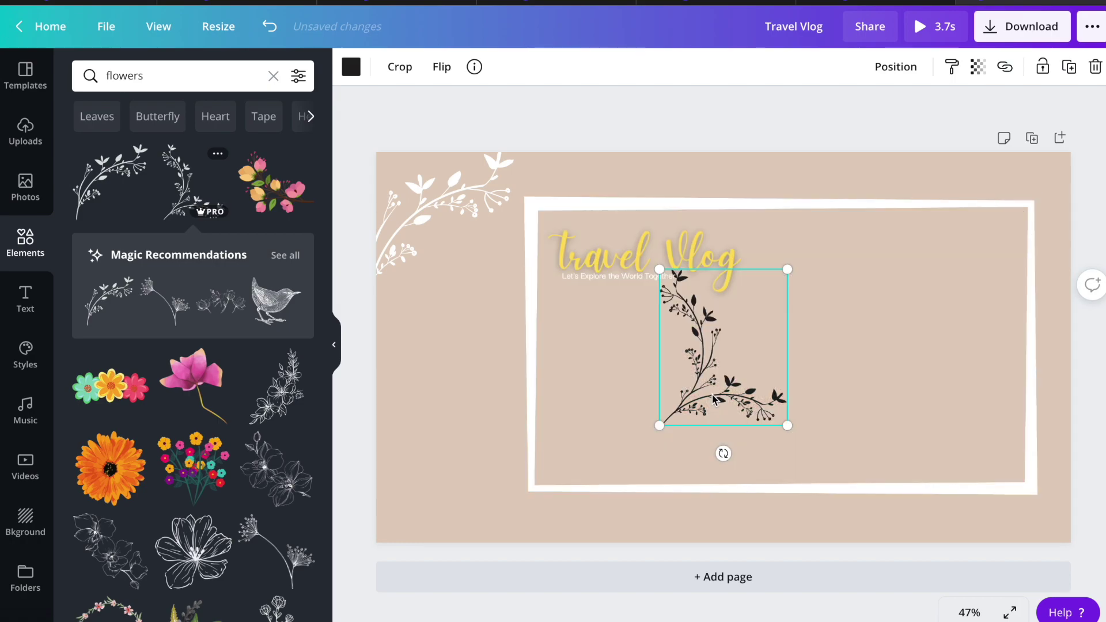
pyautogui.moveTo(720, 346); pyautogui.dragTo(424, 483)
pyautogui.click(349, 70)
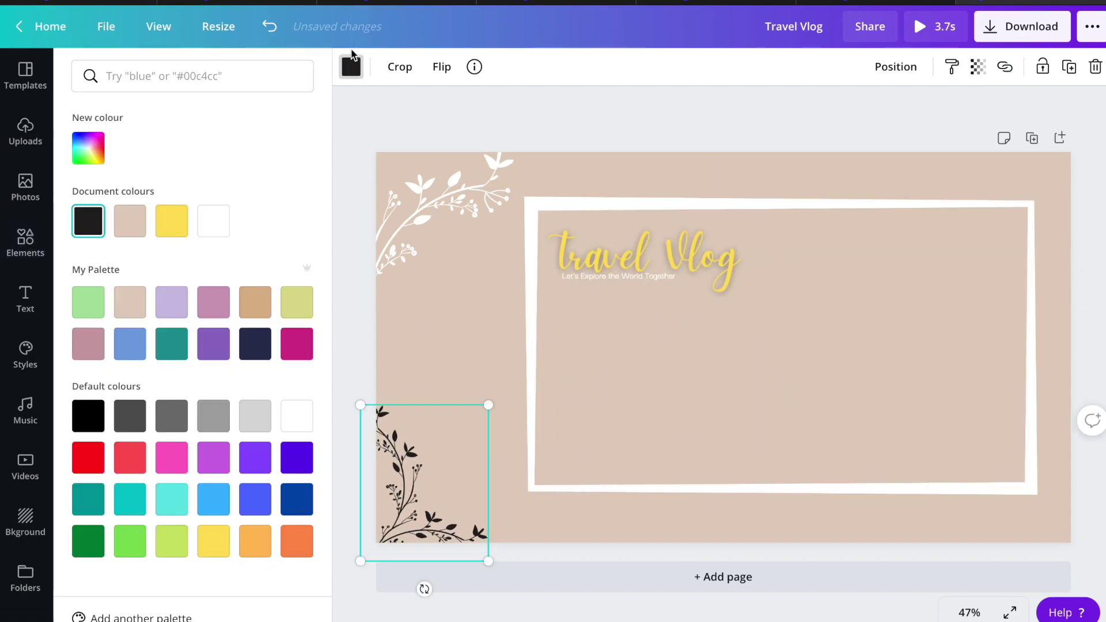
pyautogui.click(352, 60)
pyautogui.click(350, 66)
pyautogui.click(213, 220)
pyautogui.click(350, 67)
pyautogui.click(464, 205)
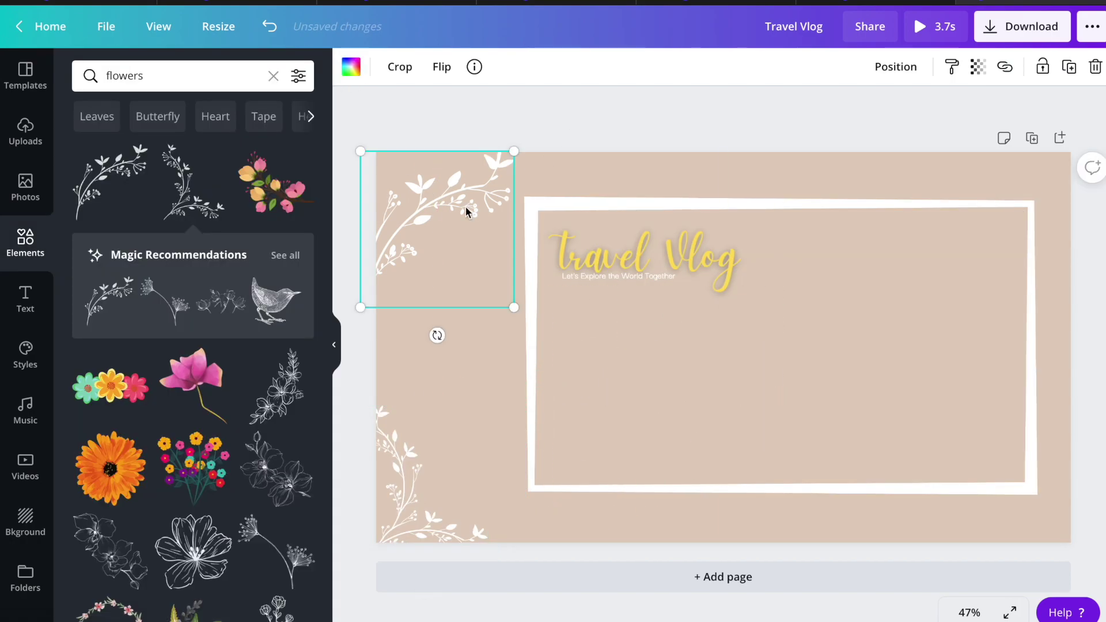
pyautogui.press('Delete')
pyautogui.click(420, 506)
# Add the pink flower, flip and shrink it into the bottom-left, and layer a branch over it
pyautogui.click(276, 386)
pyautogui.moveTo(190, 222); pyautogui.dragTo(523, 314)
pyautogui.click(555, 67)
pyautogui.click(576, 106)
pyautogui.moveTo(342, 530); pyautogui.dragTo(424, 441)
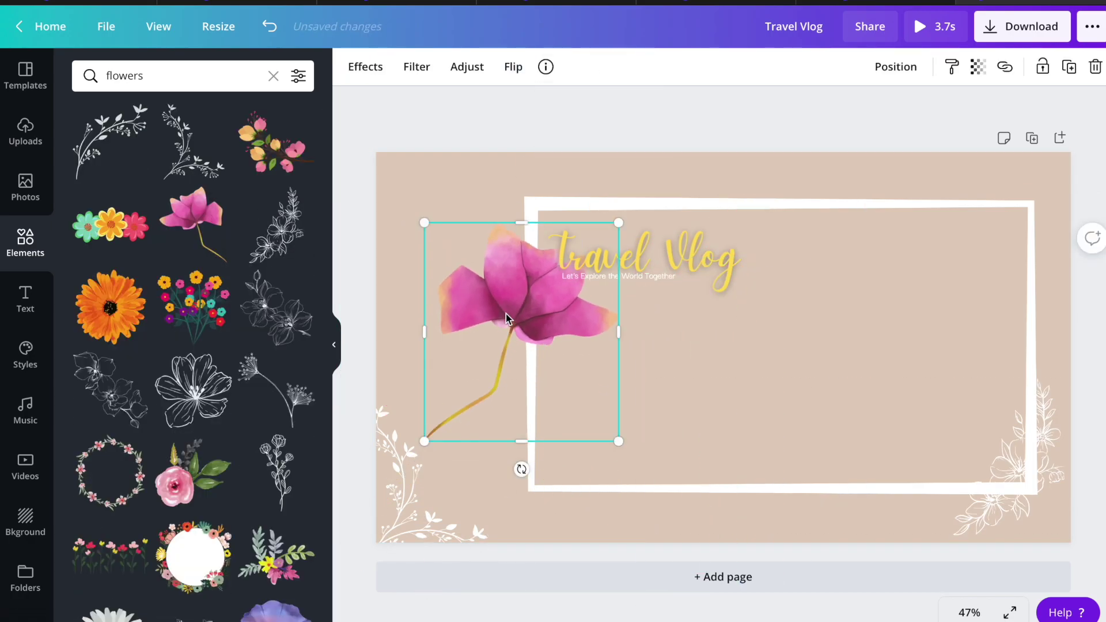
pyautogui.moveTo(507, 317); pyautogui.dragTo(417, 524)
pyautogui.moveTo(396, 412); pyautogui.dragTo(395, 365)
pyautogui.moveTo(495, 489); pyautogui.dragTo(515, 471)
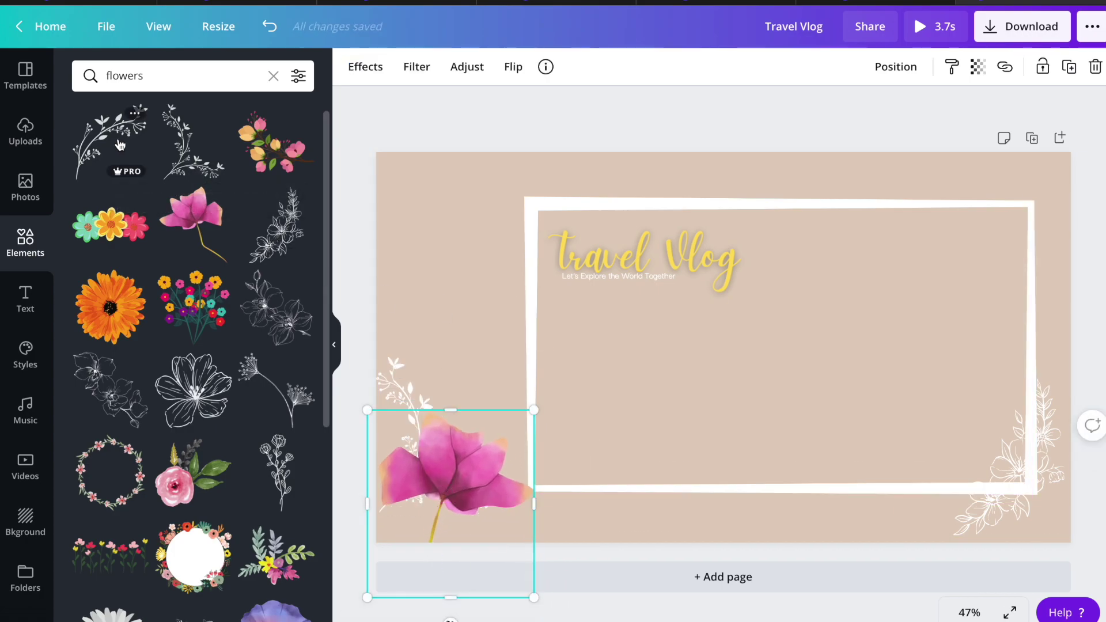
pyautogui.moveTo(119, 145); pyautogui.dragTo(469, 500)
# Recolour the newly placed branch white
pyautogui.click(351, 67)
pyautogui.click(214, 226)
pyautogui.click(795, 62)
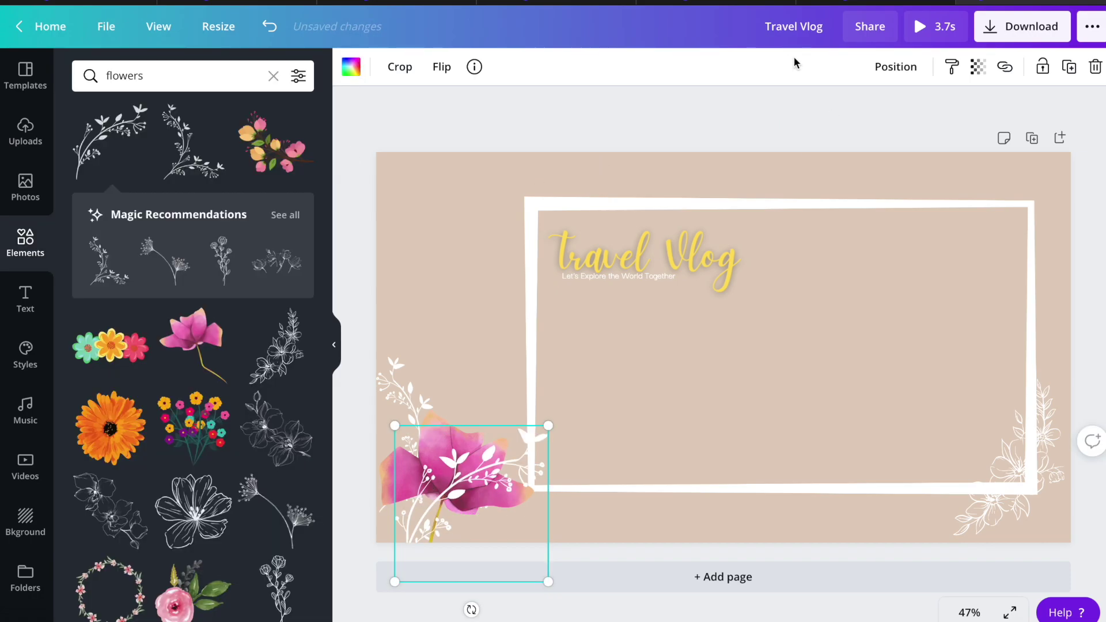
pyautogui.click(797, 120)
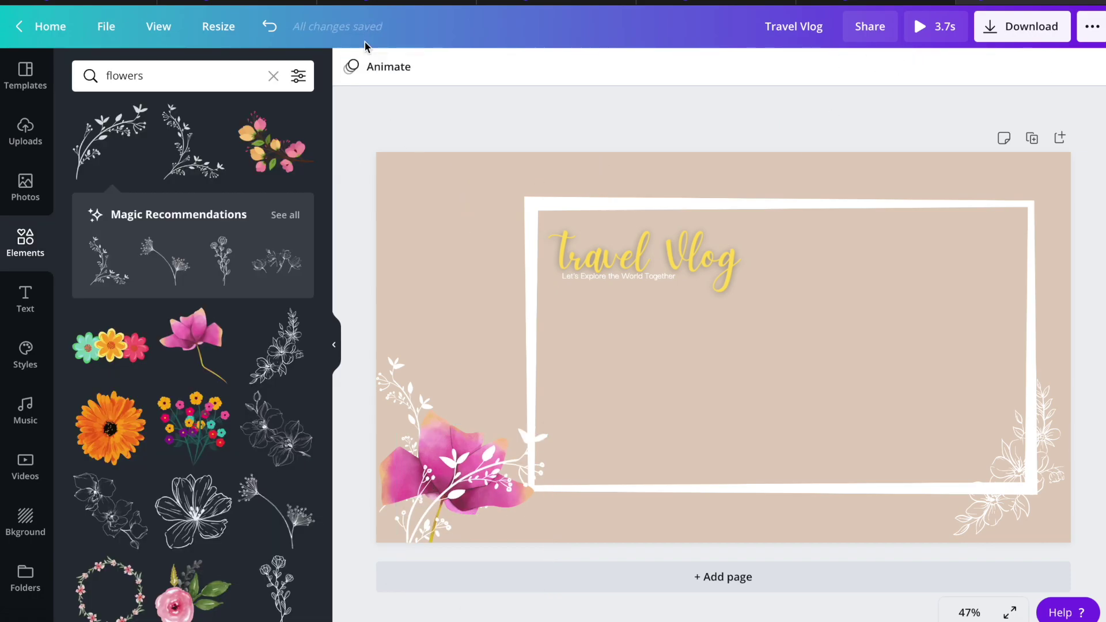
# Animate the page with the Block style and preview it full screen
pyautogui.click(386, 67)
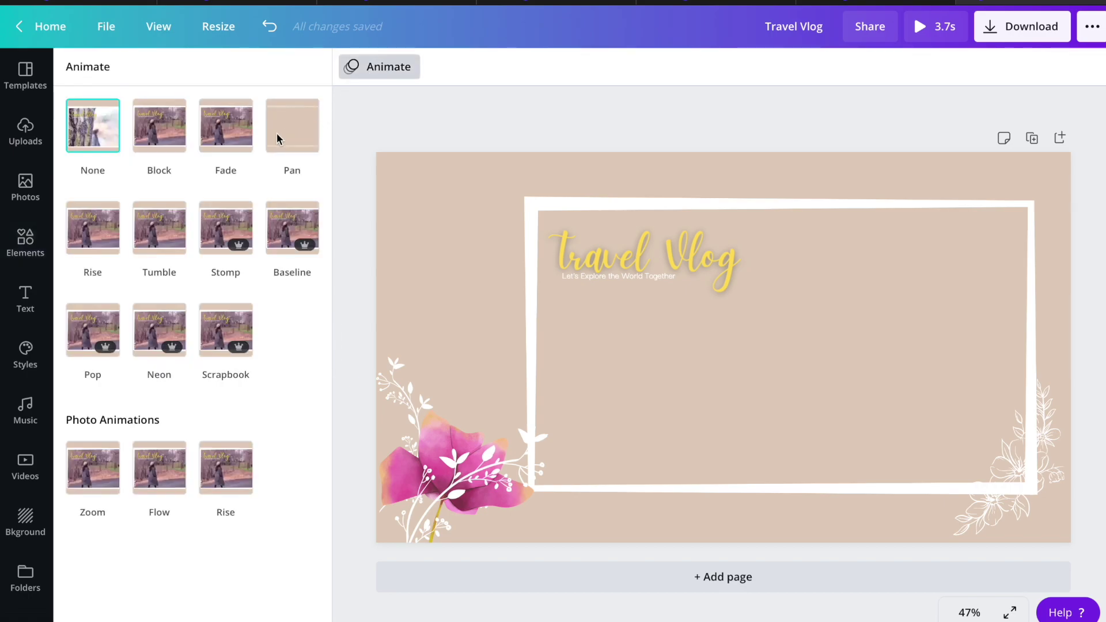
pyautogui.click(162, 131)
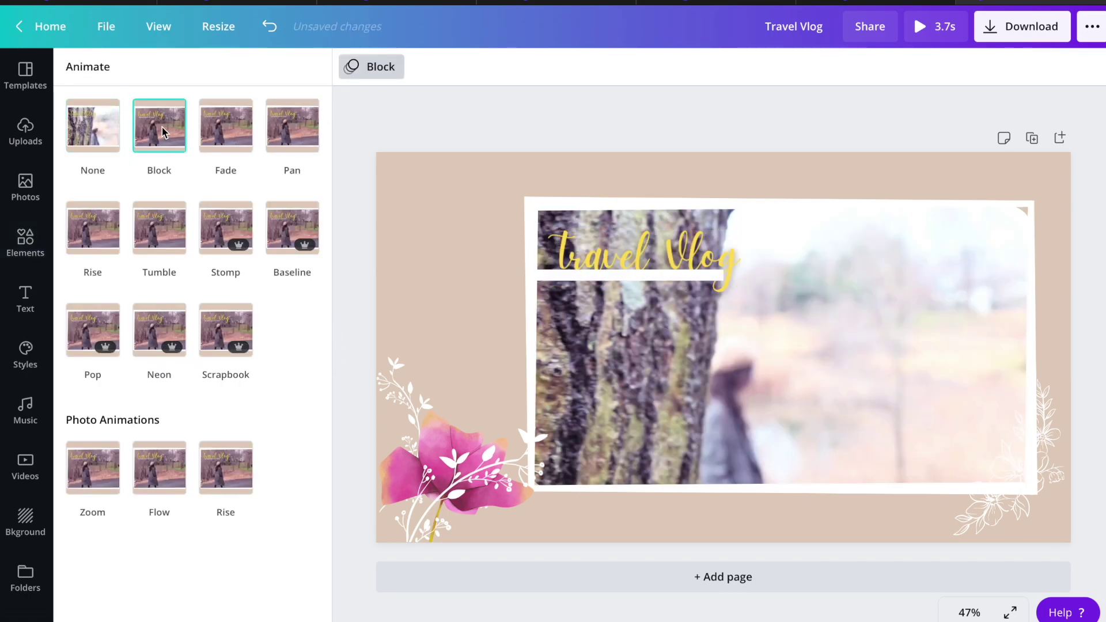
pyautogui.click(660, 115)
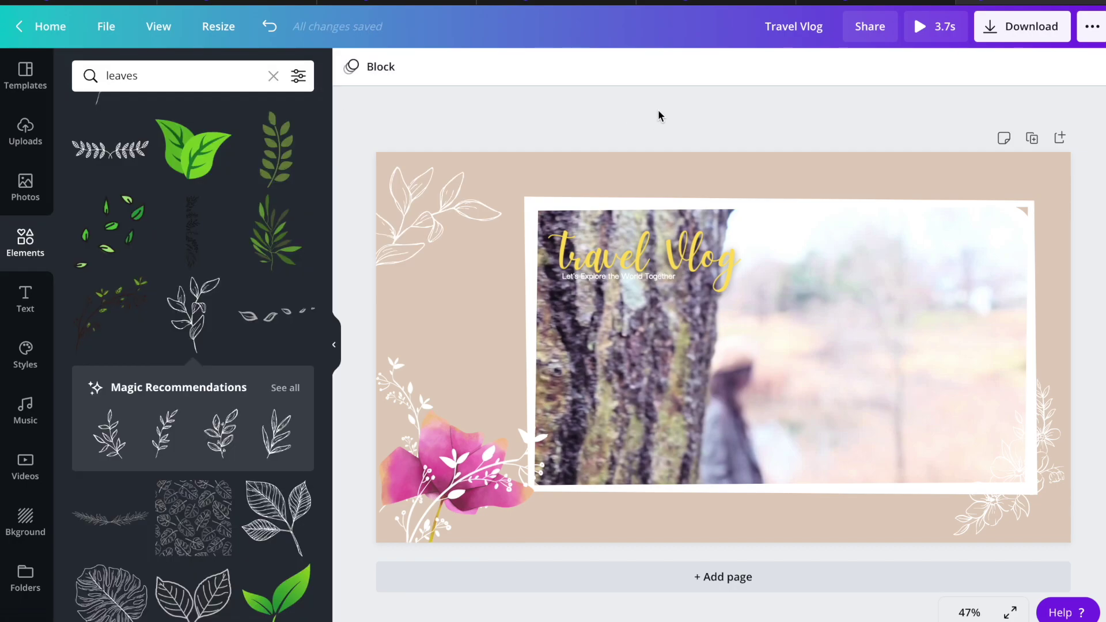
pyautogui.click(918, 28)
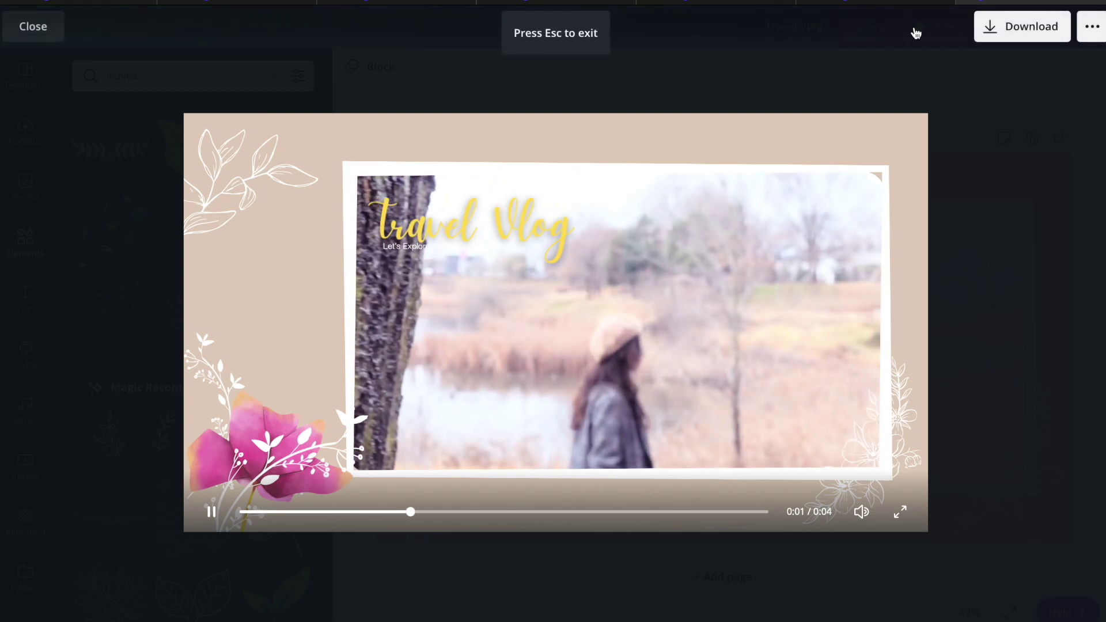
pyautogui.press('Escape')
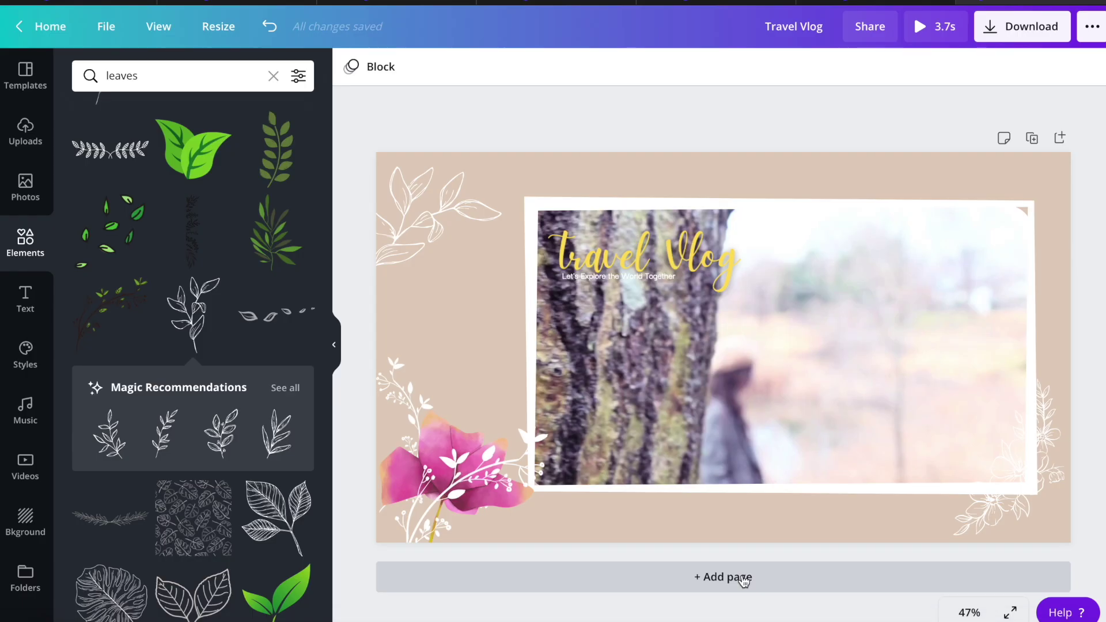
# Add a second page and place a rounded blob frame from the frames search near its middle
pyautogui.click(744, 578)
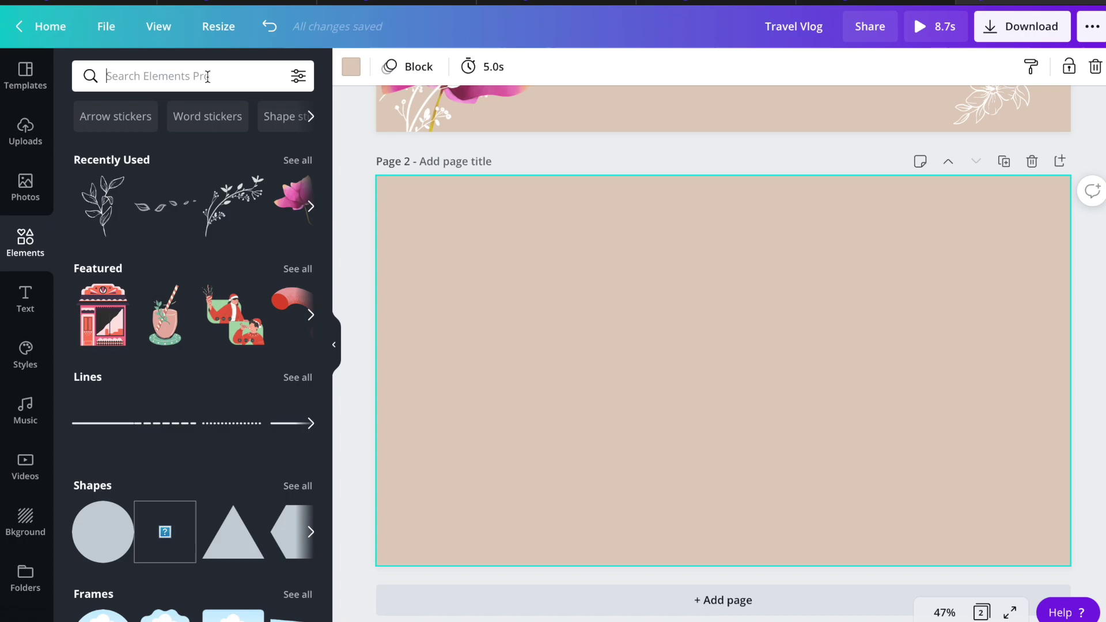
pyautogui.write('s')
pyautogui.press('Return')
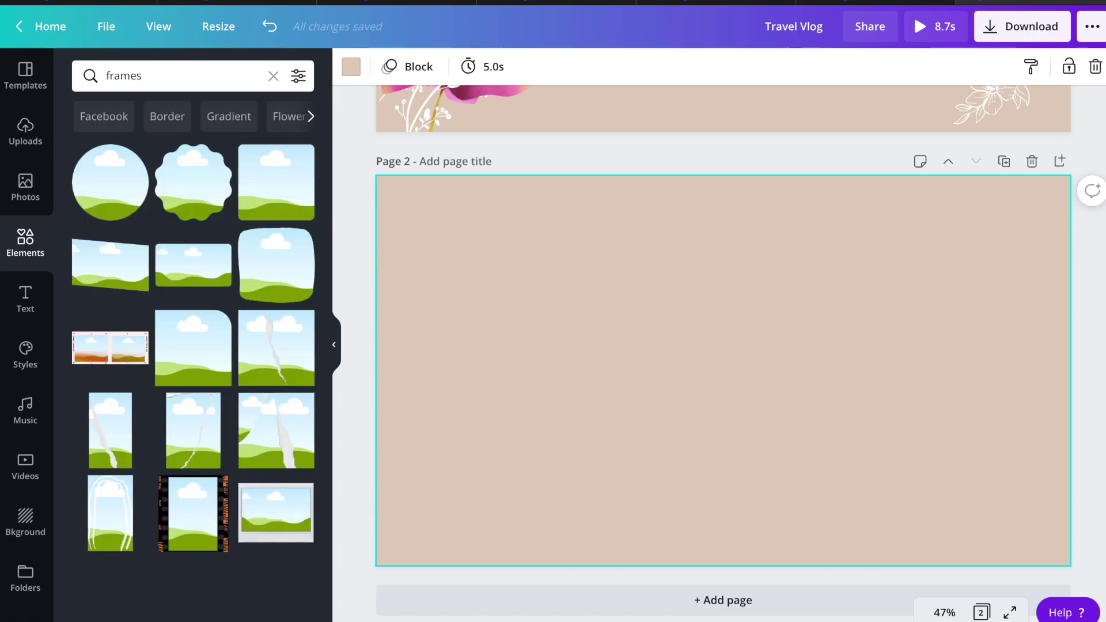
pyautogui.scroll(-4, 234, 333)
pyautogui.scroll(4, 234, 332)
pyautogui.scroll(-10, 234, 333)
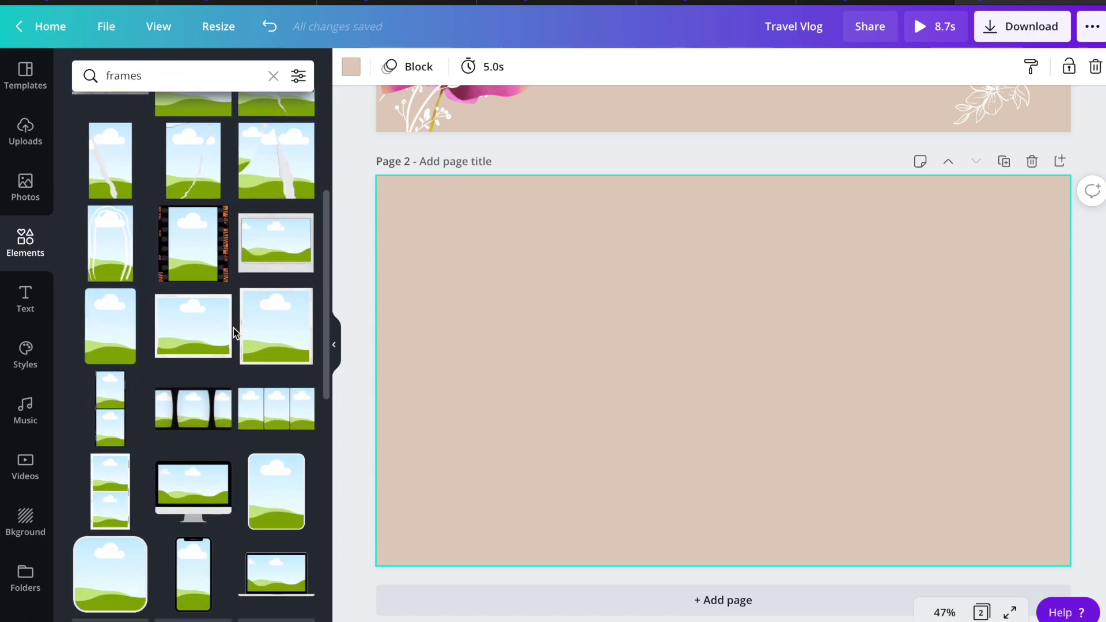
pyautogui.click(193, 463)
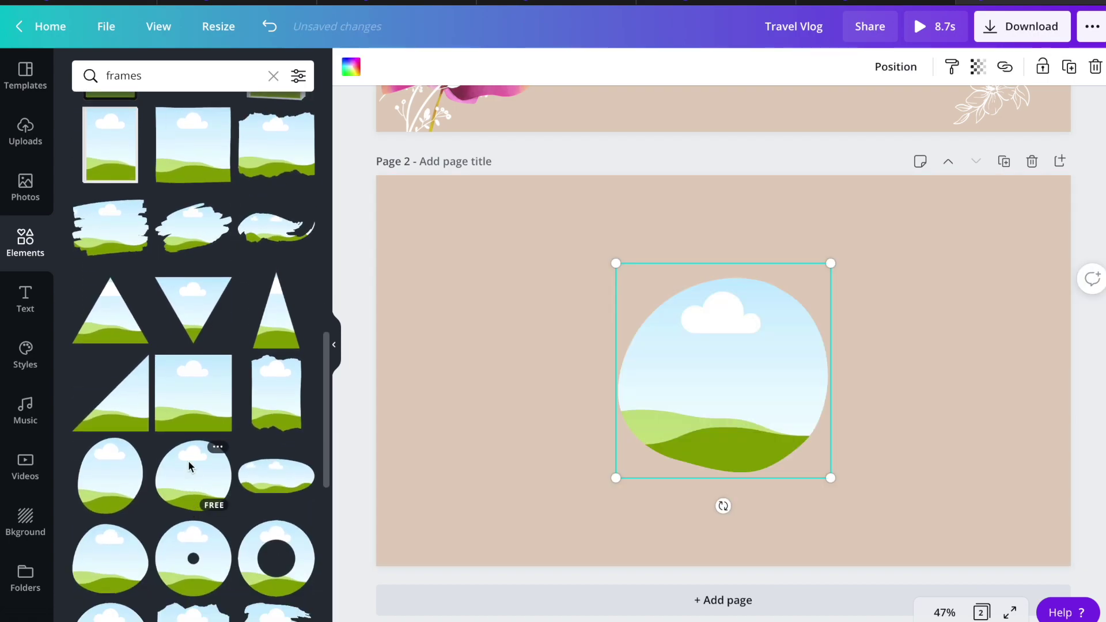
pyautogui.moveTo(733, 368); pyautogui.dragTo(733, 325)
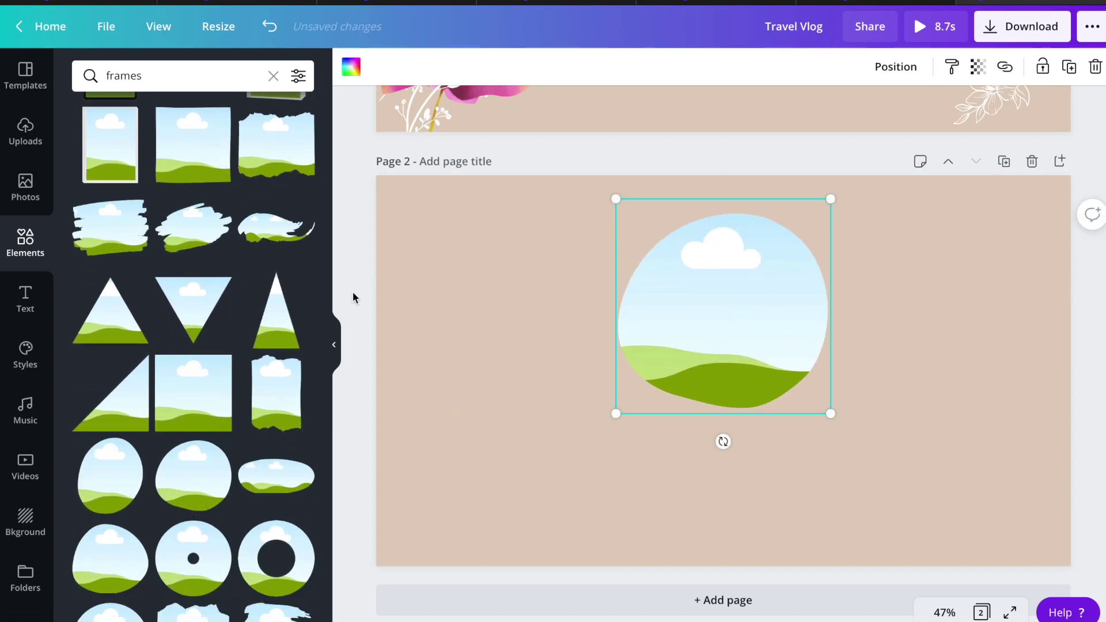
# Drop the 8.0s uploaded clip into the round frame and trim it to about 5.1s
pyautogui.click(25, 131)
pyautogui.click(267, 217)
pyautogui.moveTo(451, 224); pyautogui.dragTo(711, 262)
pyautogui.click(736, 305)
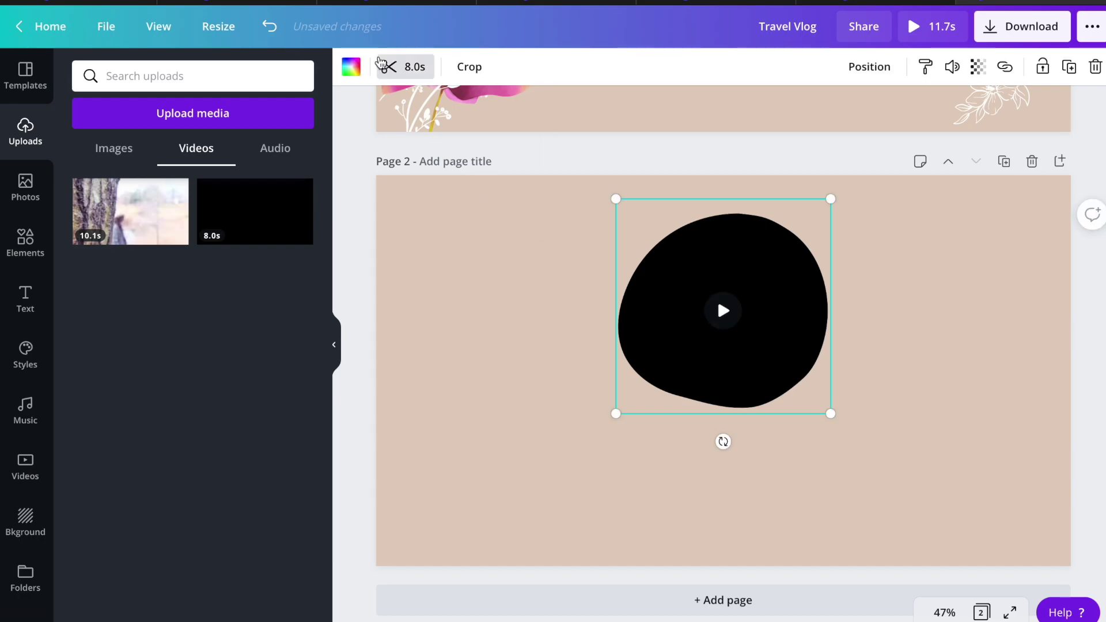
pyautogui.click(386, 64)
pyautogui.moveTo(419, 66); pyautogui.dragTo(759, 74)
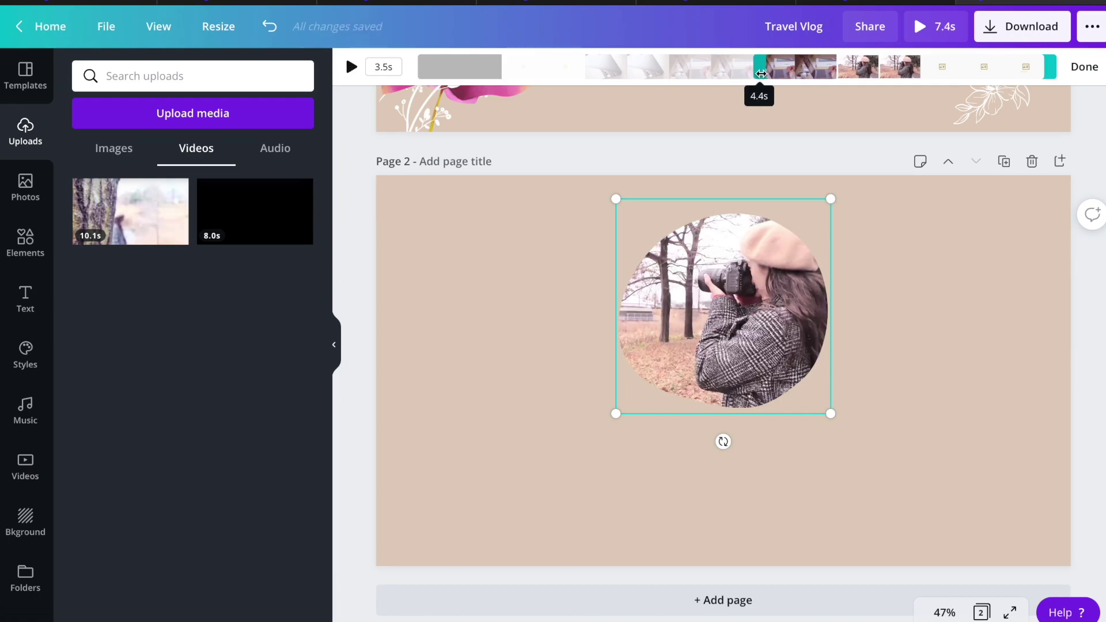
pyautogui.moveTo(1057, 73); pyautogui.dragTo(885, 70)
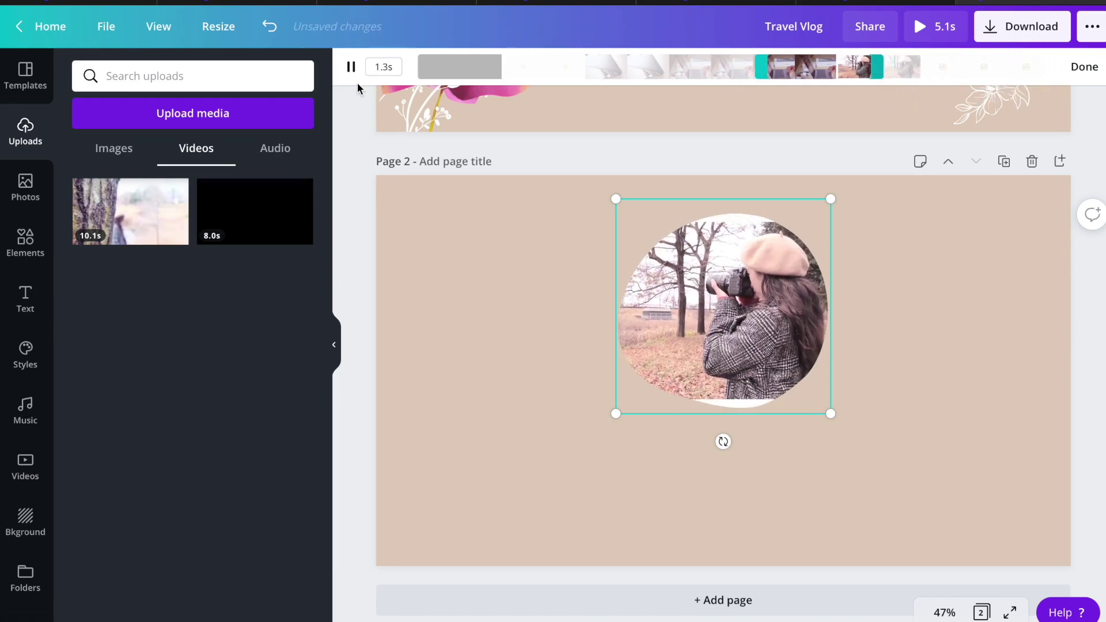
pyautogui.click(350, 66)
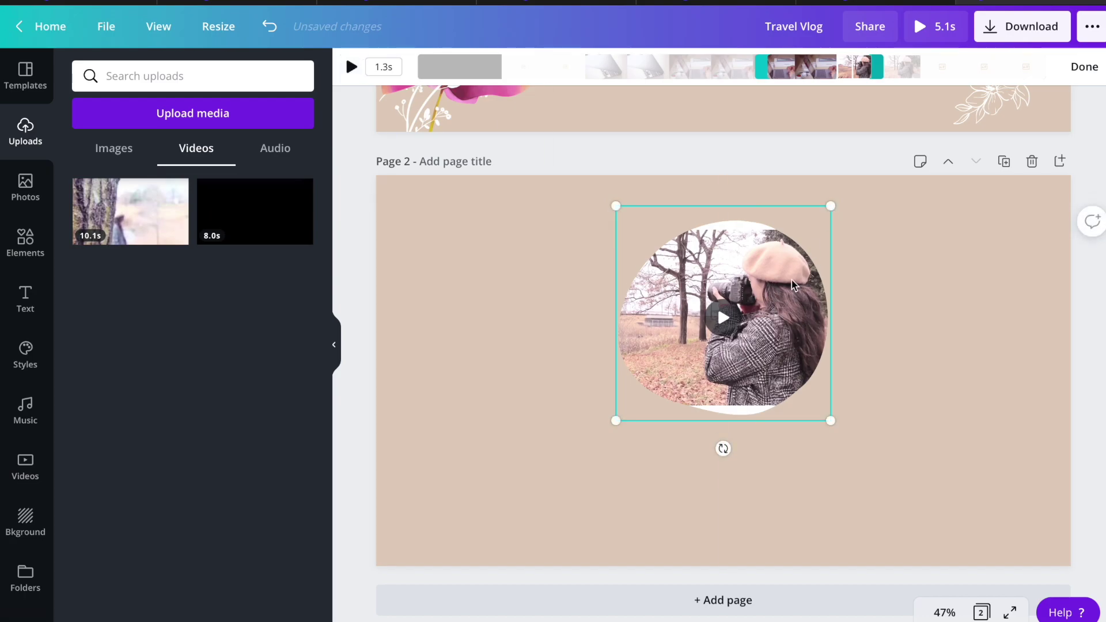
# Enlarge and shift the clip inside the circle to recrop it
pyautogui.doubleClick(831, 210)
pyautogui.moveTo(898, 221); pyautogui.dragTo(919, 204)
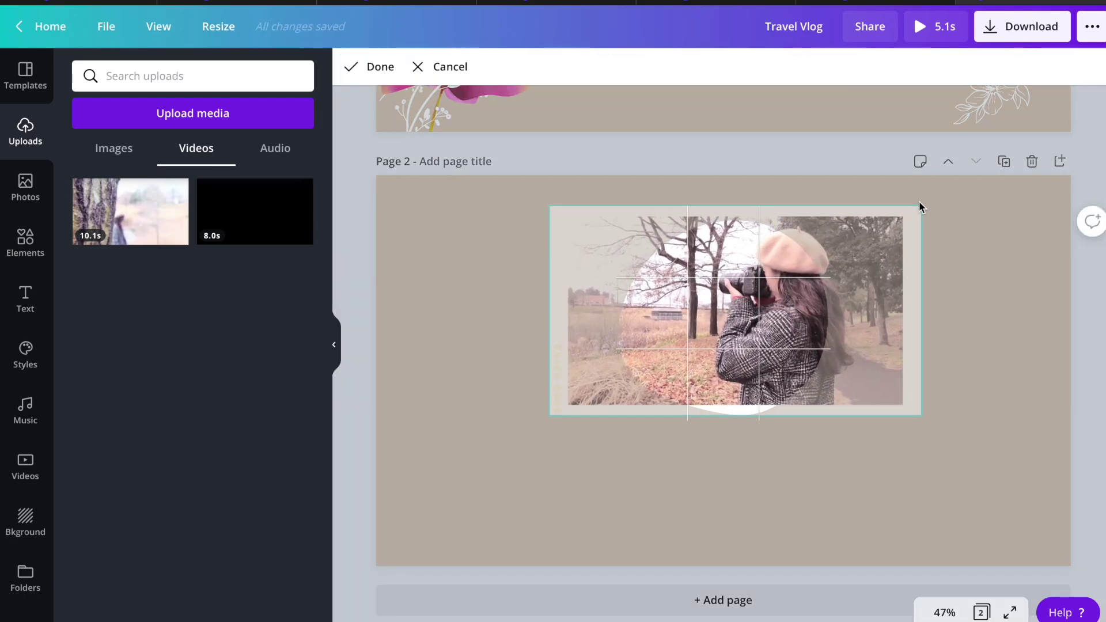
pyautogui.moveTo(941, 410); pyautogui.dragTo(934, 449)
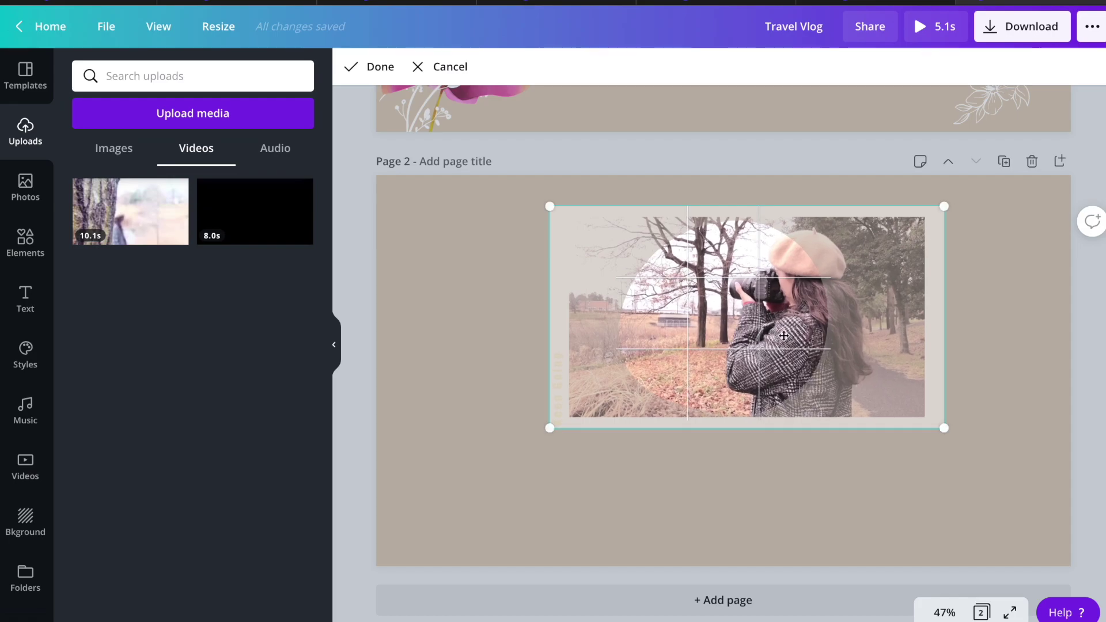
pyautogui.moveTo(783, 335); pyautogui.dragTo(744, 336)
pyautogui.click(846, 160)
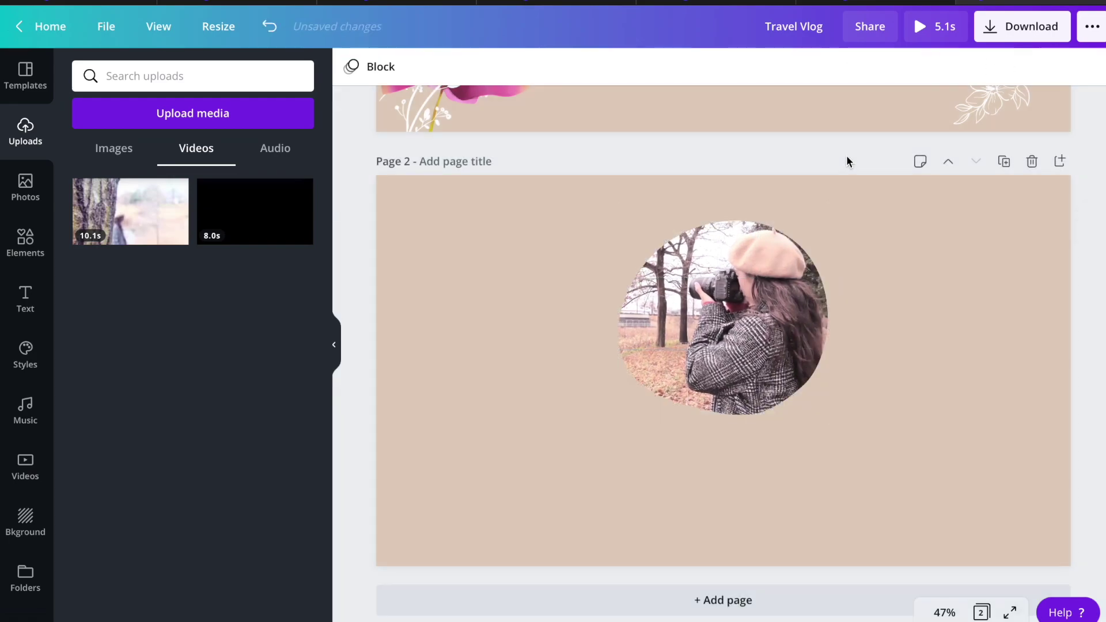
# Add a body text box on page 2, about 57 pt, with the channel name below the clip
pyautogui.click(472, 461)
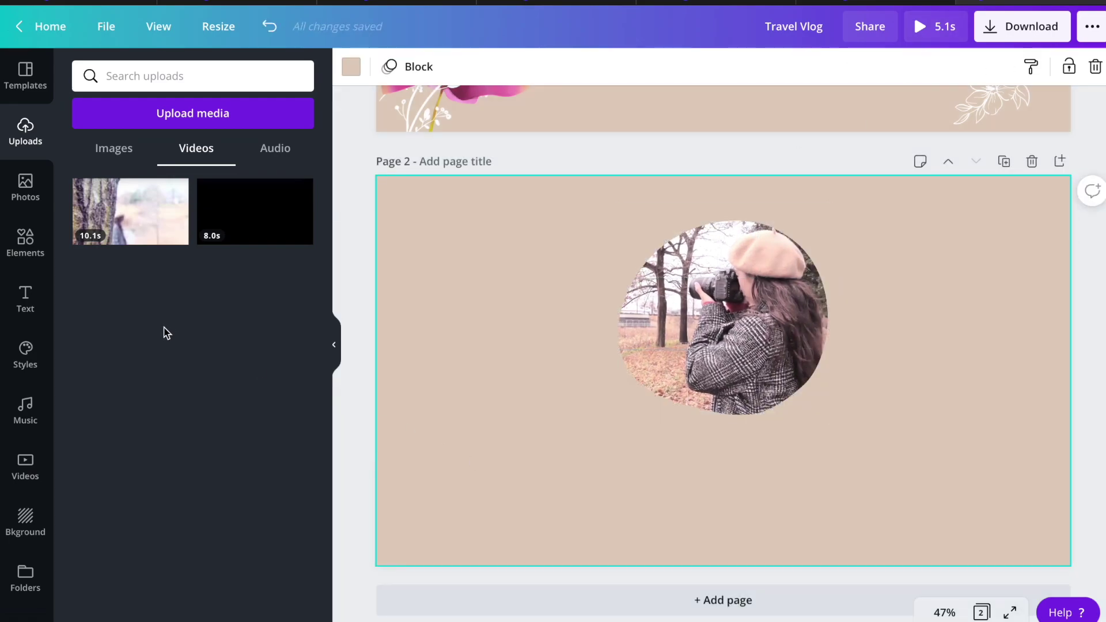
pyautogui.click(25, 296)
pyautogui.click(137, 239)
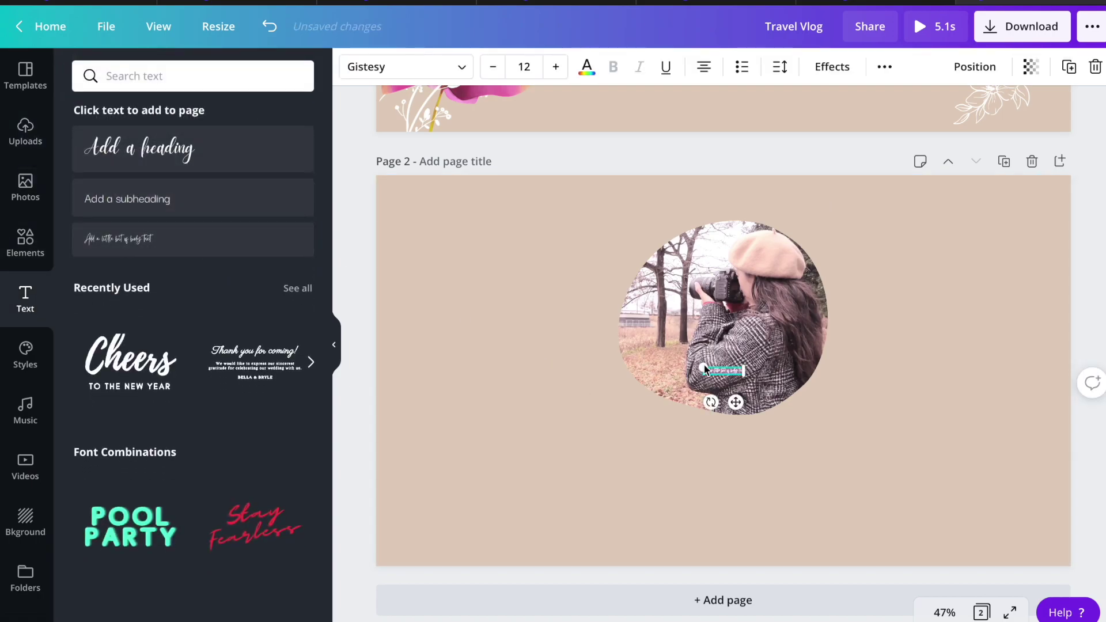
pyautogui.moveTo(703, 369); pyautogui.dragTo(552, 373)
pyautogui.write('Cha')
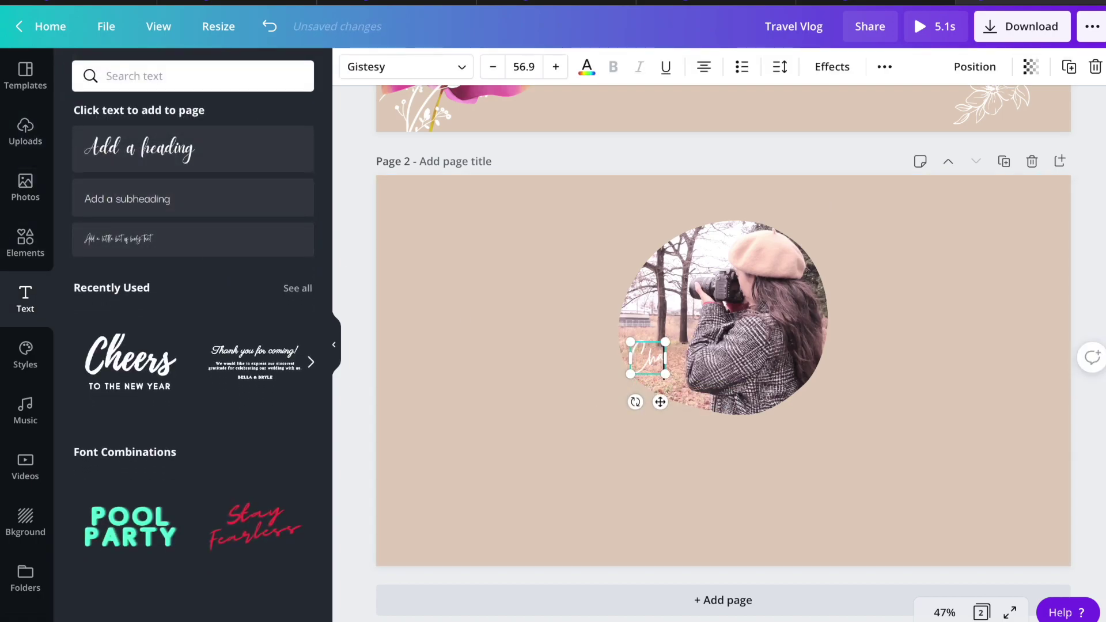
pyautogui.write('ioftheeast')
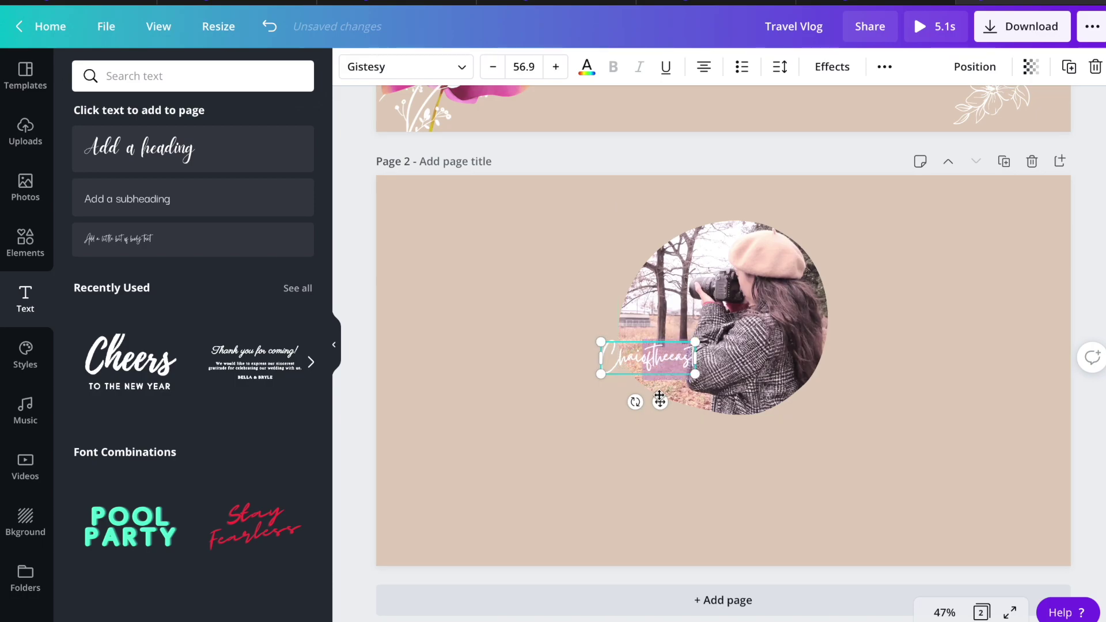
pyautogui.moveTo(660, 402); pyautogui.dragTo(735, 488)
pyautogui.moveTo(772, 435)
pyautogui.mouseDown()
pyautogui.moveTo(795, 432)
pyautogui.moveTo(771, 433)
pyautogui.mouseUp()
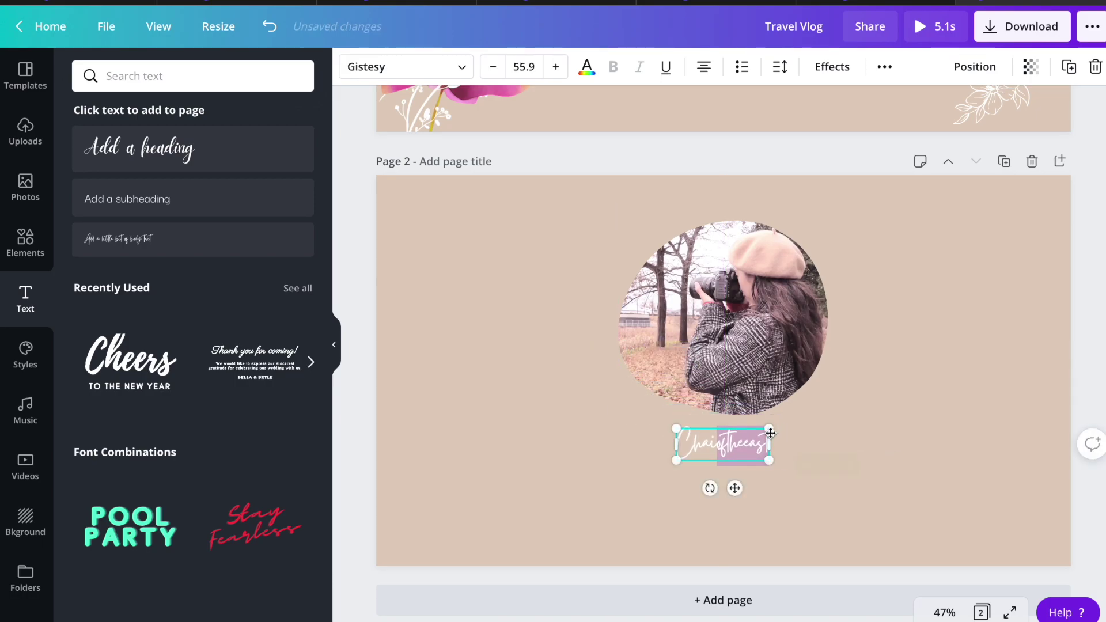
pyautogui.write('theEast')
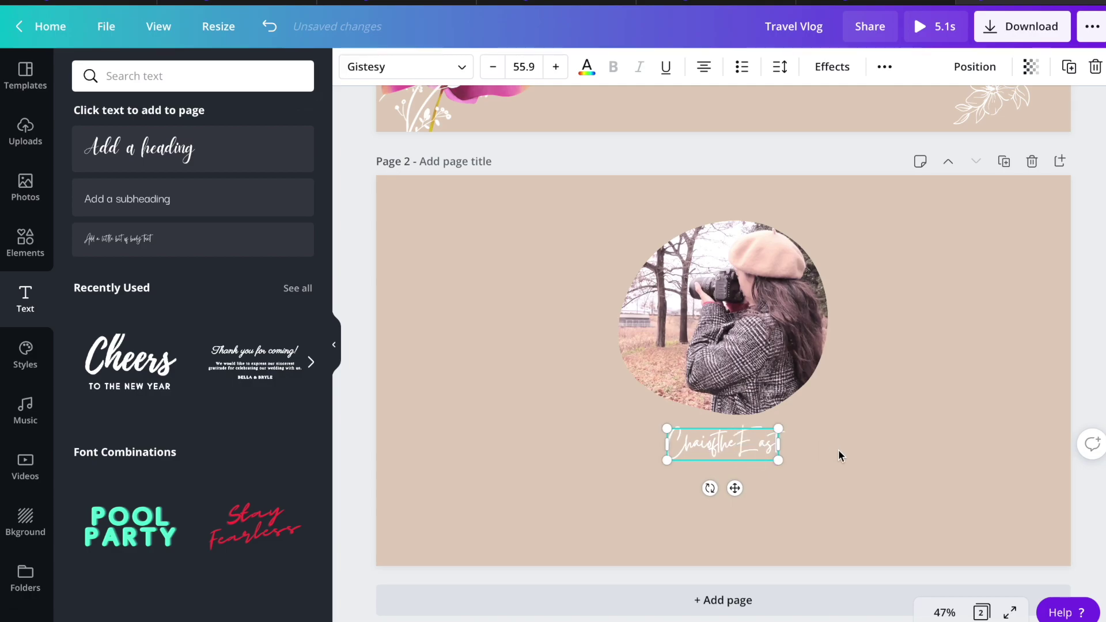
# Reposition the channel name so it sits centred just below the circular photo
pyautogui.click(839, 456)
pyautogui.click(723, 444)
pyautogui.moveTo(723, 443); pyautogui.dragTo(739, 441)
pyautogui.click(872, 455)
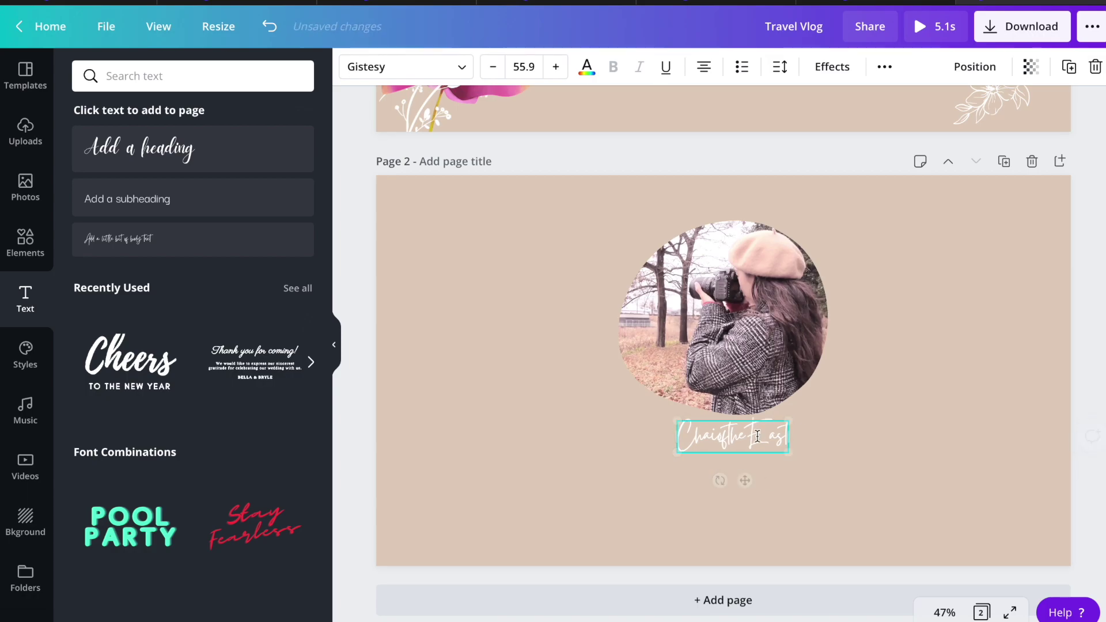
pyautogui.click(933, 464)
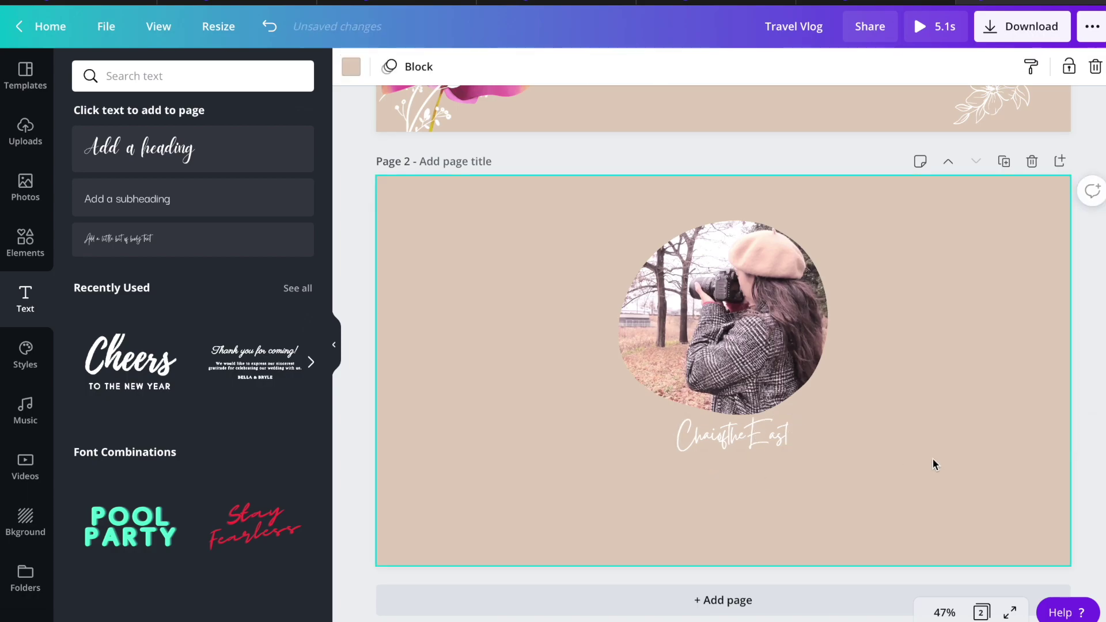
pyautogui.click(415, 74)
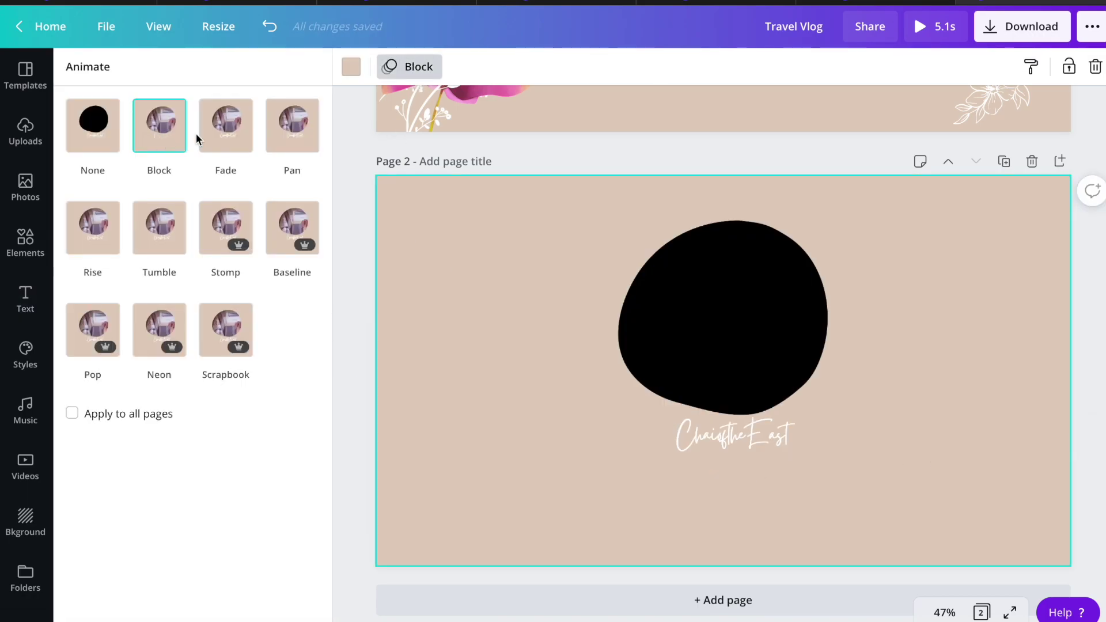
pyautogui.click(546, 150)
pyautogui.moveTo(709, 441); pyautogui.dragTo(704, 443)
pyautogui.click(896, 455)
# Add page 3 with a centred subheading reading 'Like & Subscribe' at about 43 pt
pyautogui.click(728, 600)
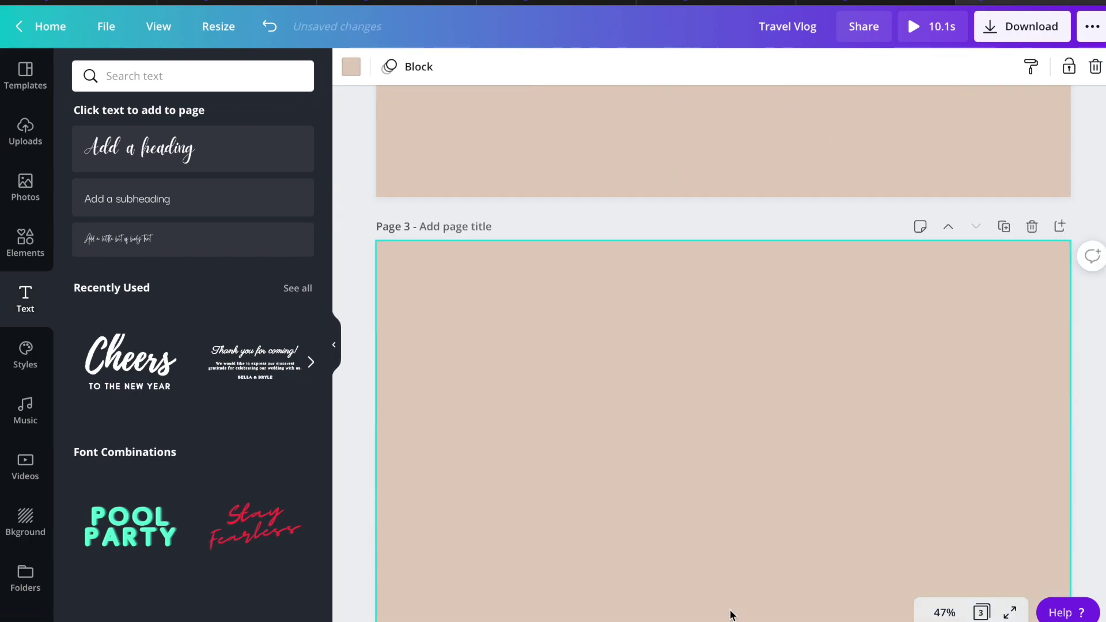
pyautogui.click(200, 199)
pyautogui.doubleClick(739, 396)
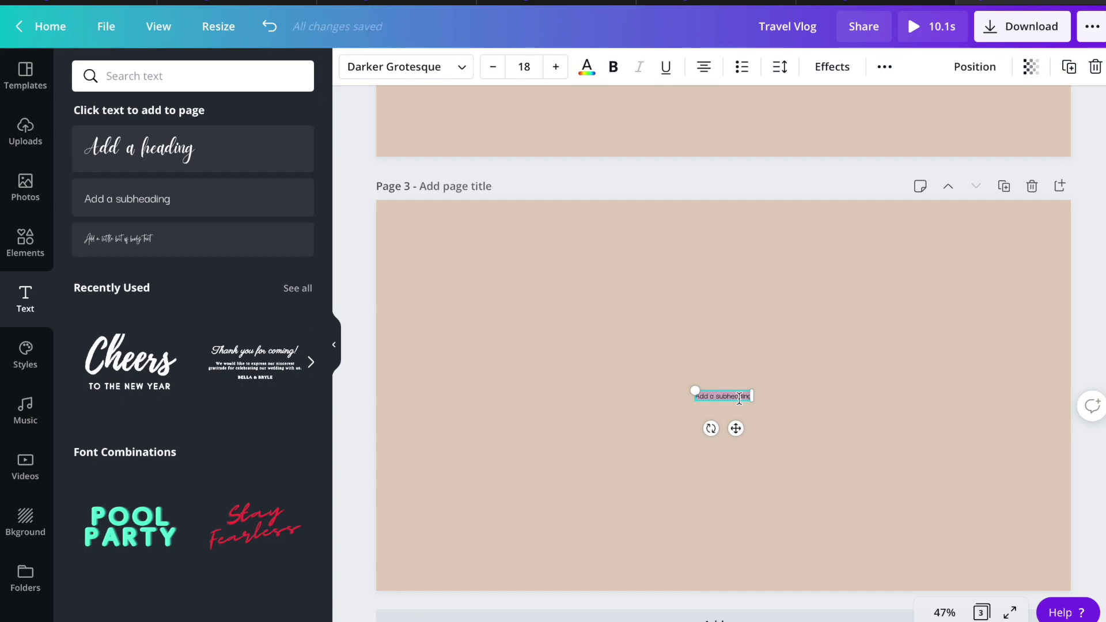
pyautogui.moveTo(695, 392); pyautogui.dragTo(615, 376)
pyautogui.write('Like')
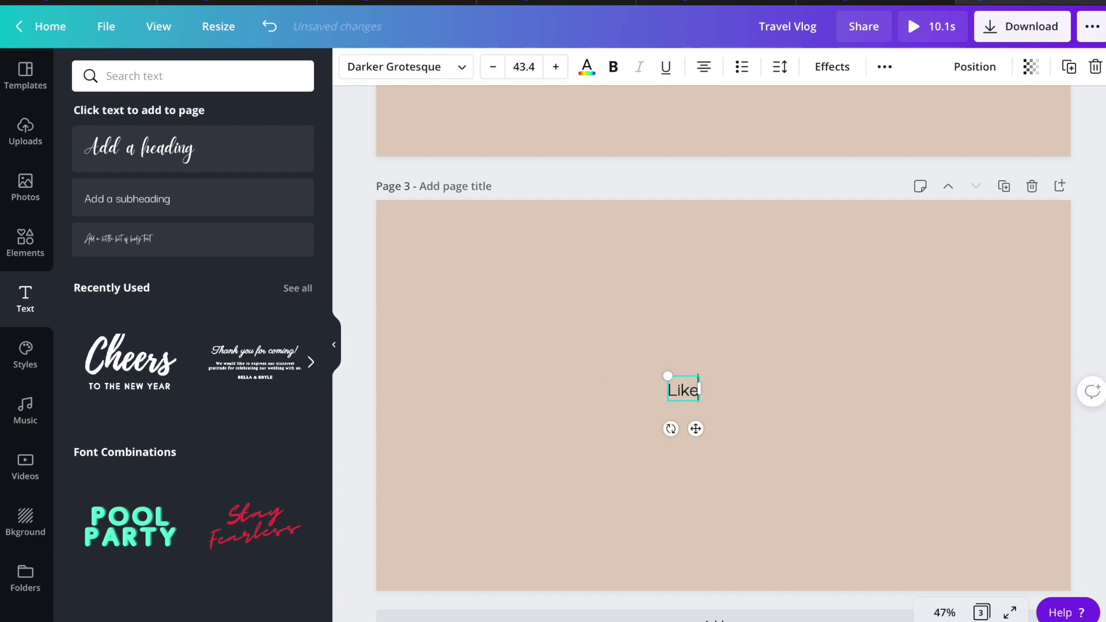
pyautogui.write(' &Subscribe')
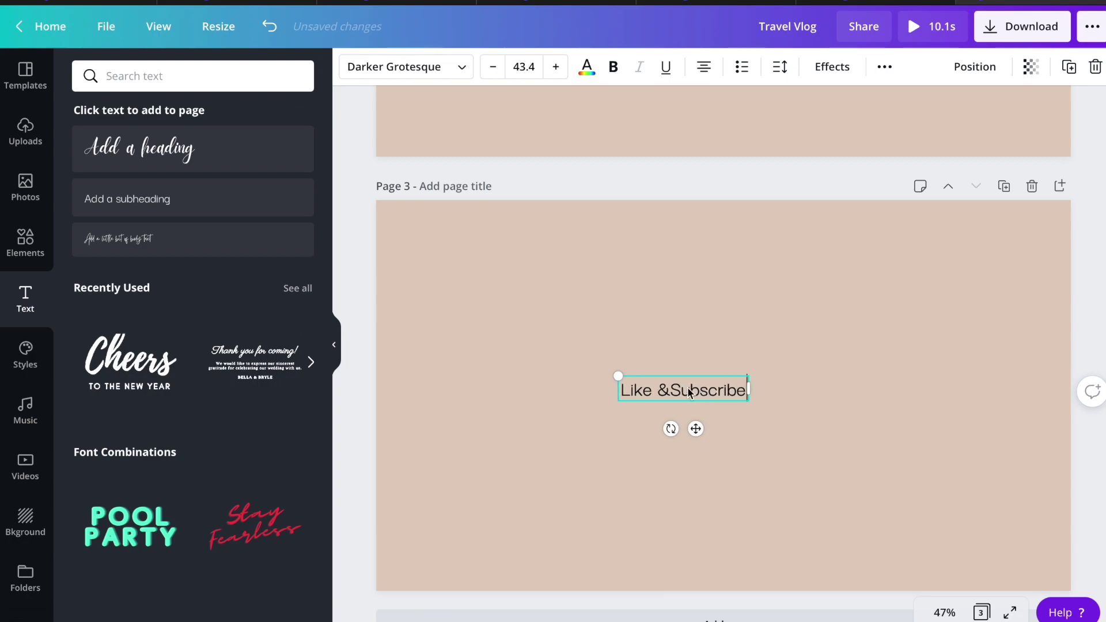
pyautogui.click(669, 391)
pyautogui.moveTo(698, 429); pyautogui.dragTo(737, 424)
# Set the Like & Subscribe text colour to white
pyautogui.click(598, 65)
pyautogui.click(164, 230)
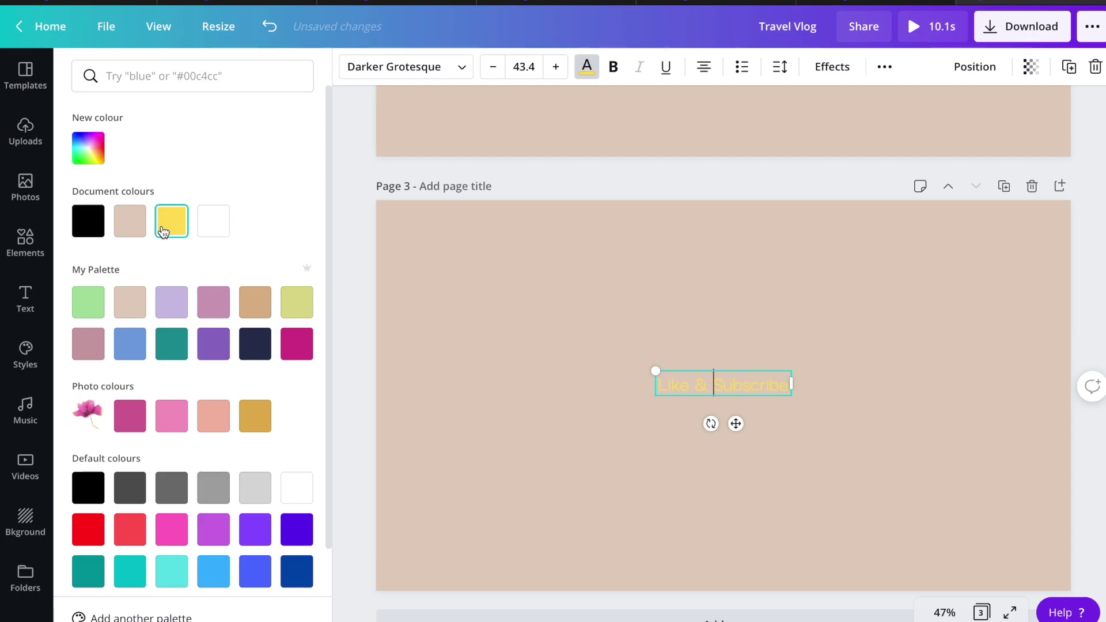
pyautogui.click(213, 346)
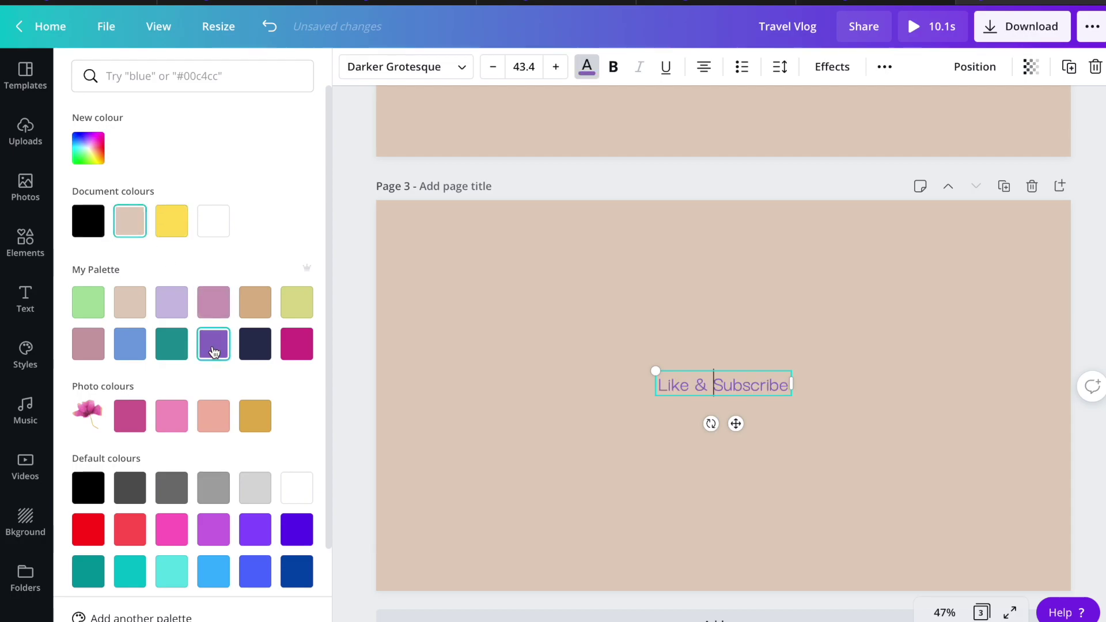
pyautogui.click(225, 317)
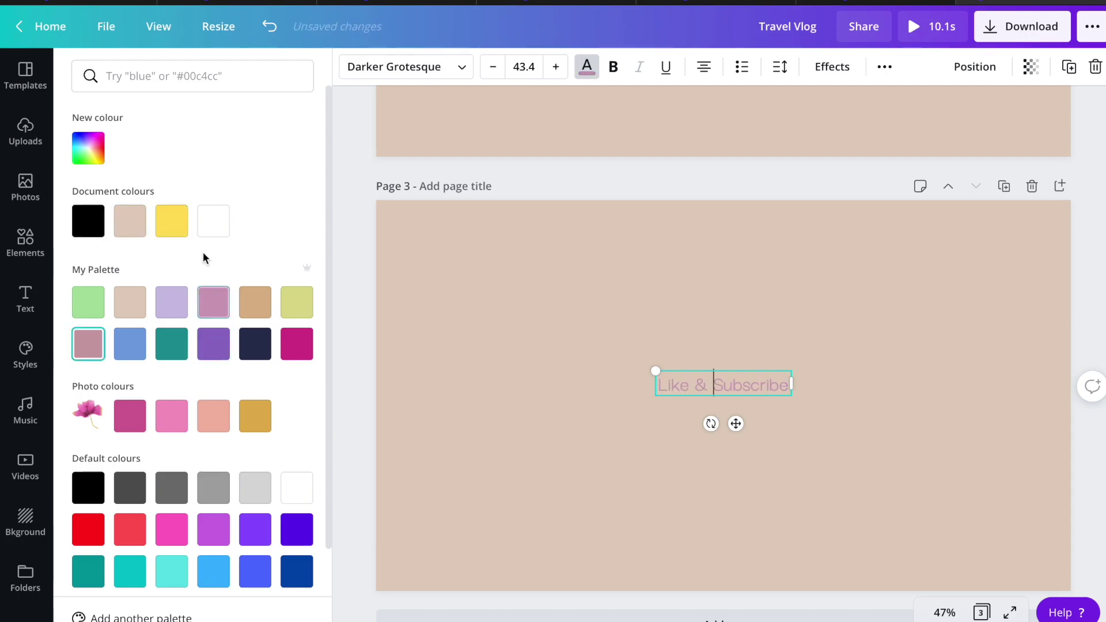
pyautogui.click(213, 221)
pyautogui.click(548, 282)
# Give page 3 the Neon animation and a 3-second duration, then preview the video
pyautogui.click(410, 66)
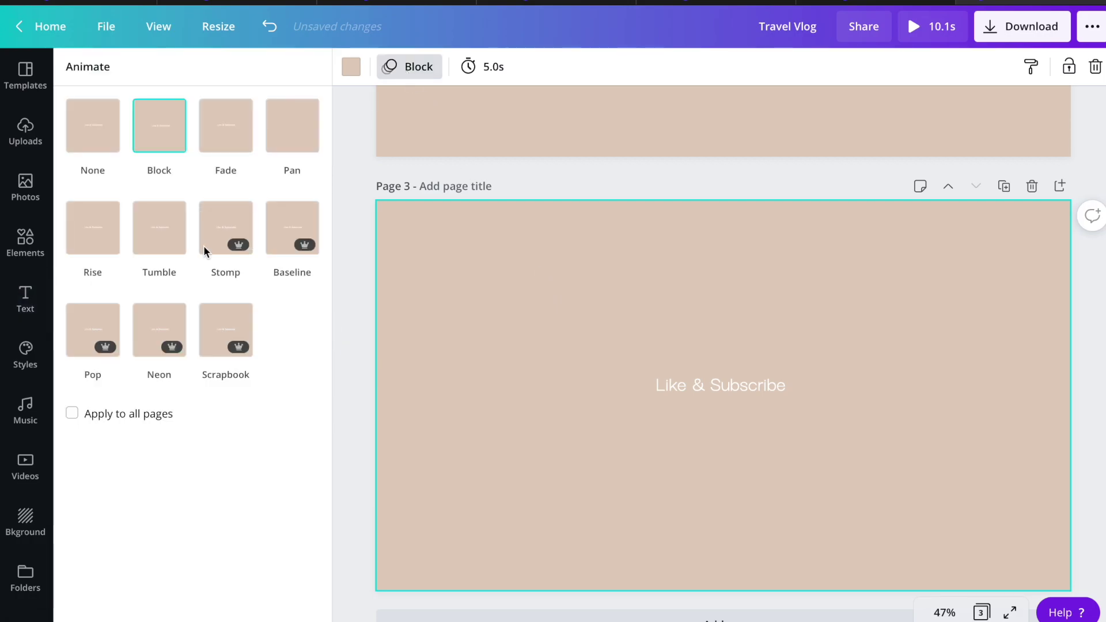
pyautogui.click(151, 332)
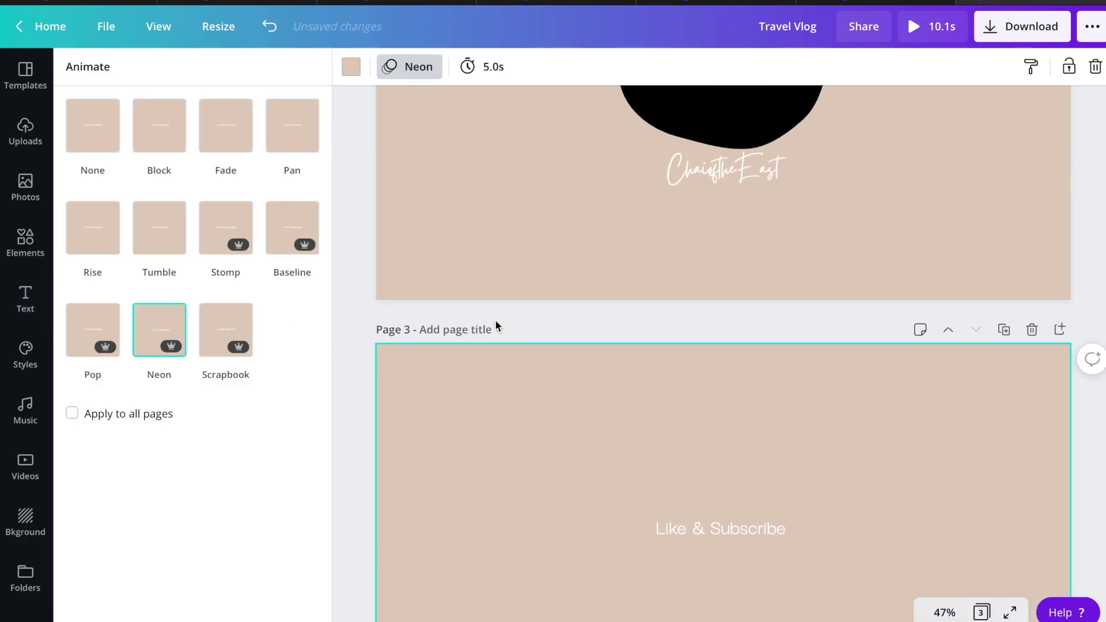
pyautogui.click(482, 66)
pyautogui.click(659, 114)
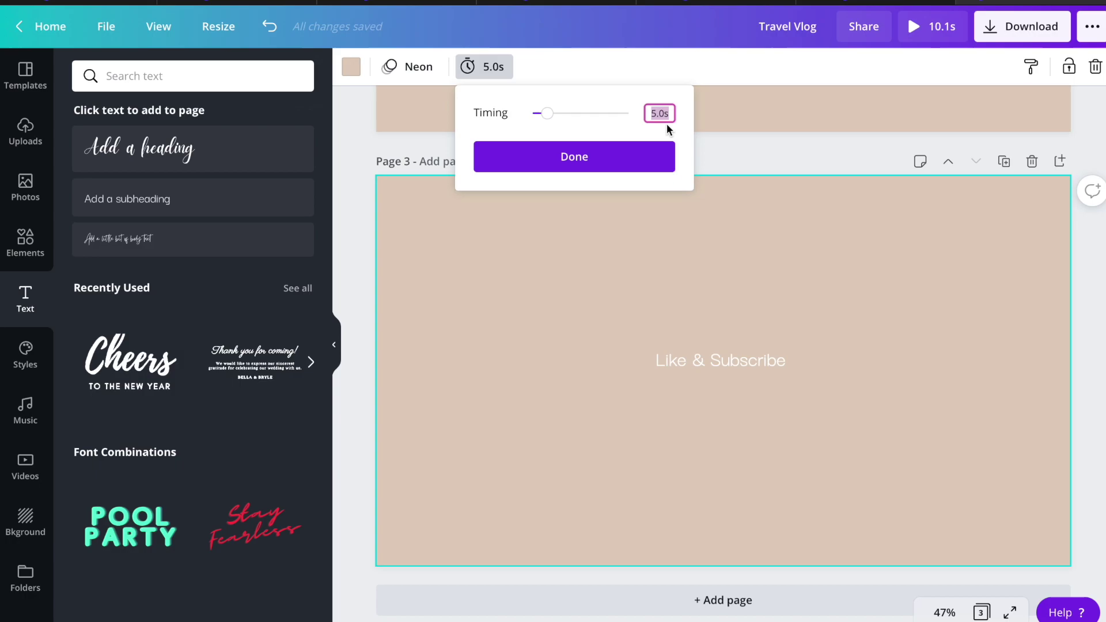
pyautogui.write('3')
pyautogui.click(646, 148)
pyautogui.scroll(10, 642, 160)
pyautogui.scroll(4, 641, 156)
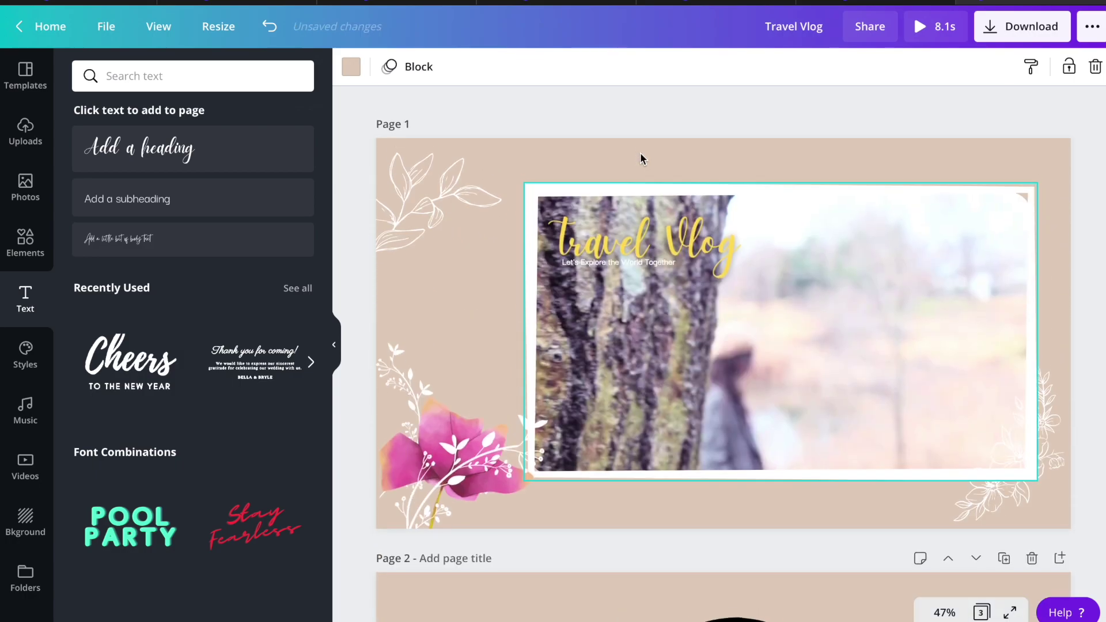
pyautogui.click(919, 28)
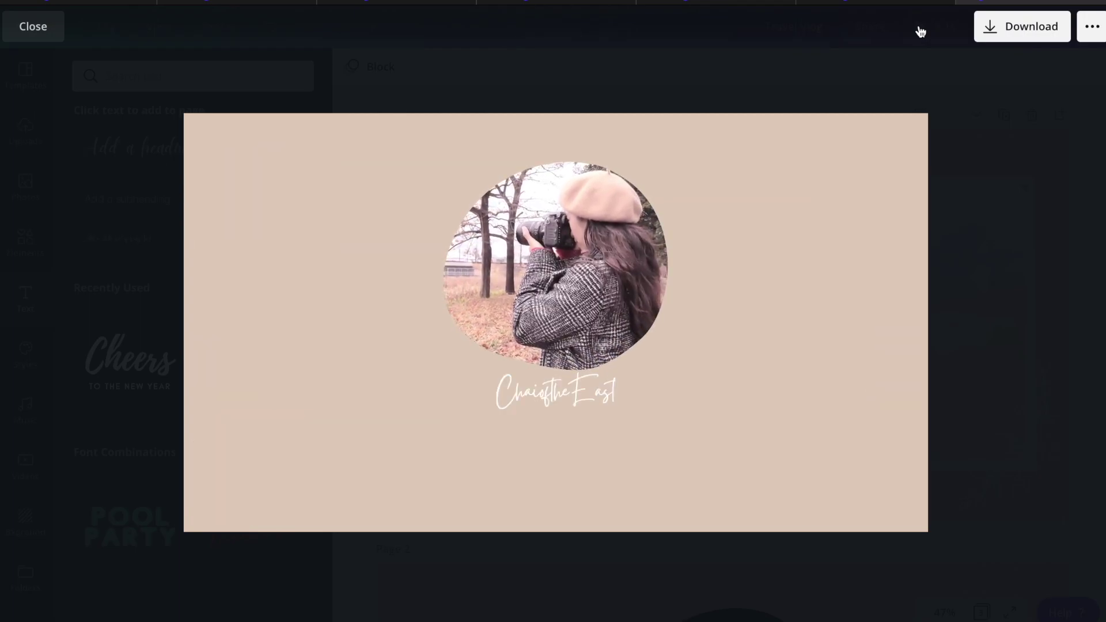
# Close the preview and download all pages as an MP4 video
pyautogui.click(1021, 26)
pyautogui.click(946, 236)
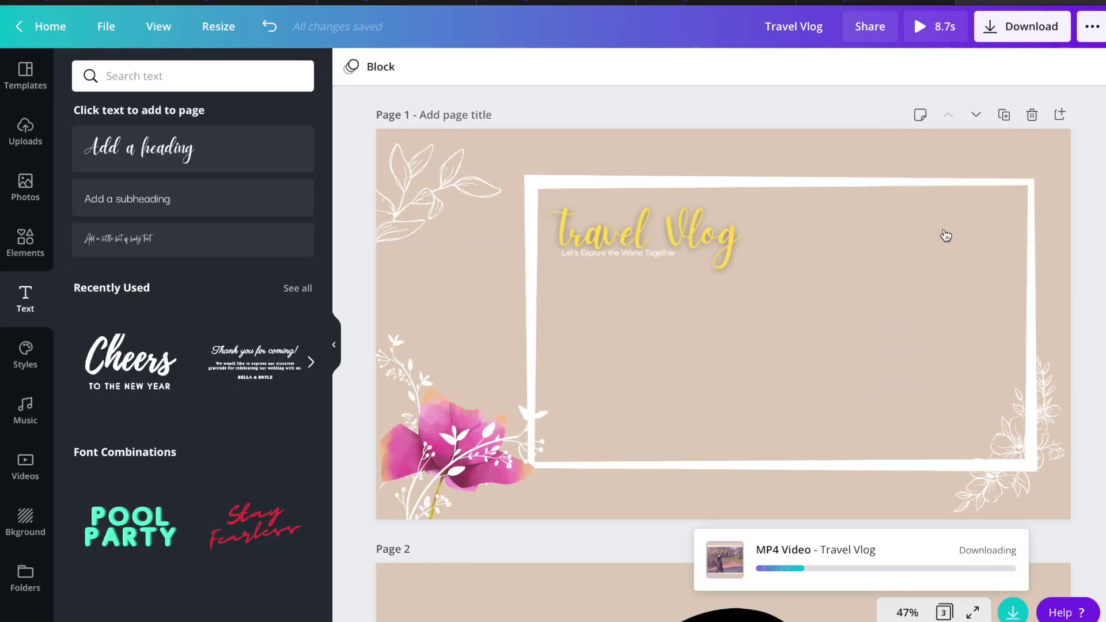